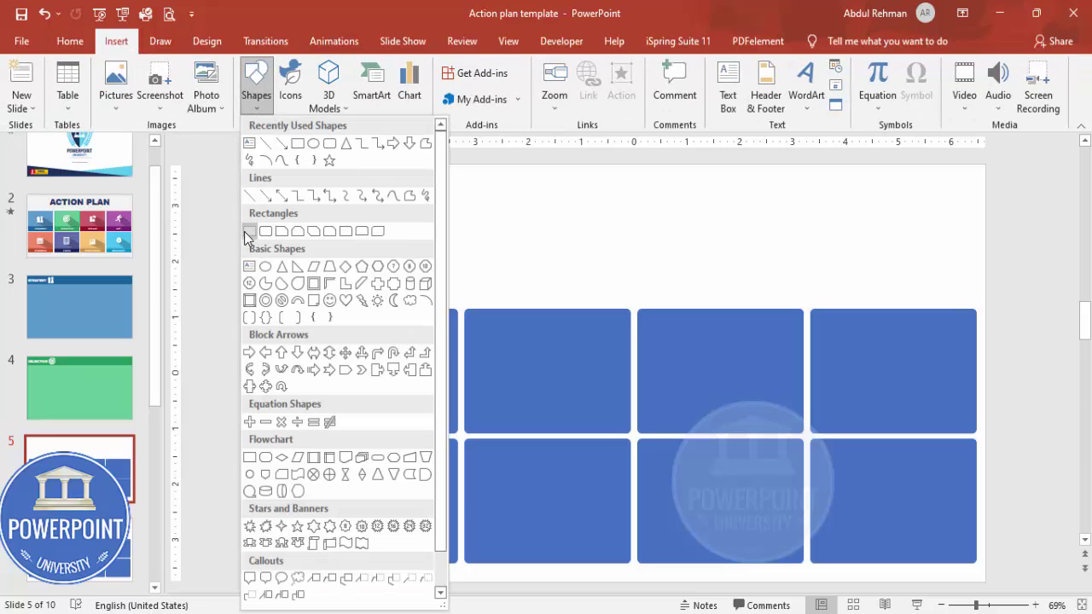
# - Draw a wide bar across the middle of the grid with no outline and a light orange fill
pyautogui.moveTo(241, 395); pyautogui.dragTo(998, 448)
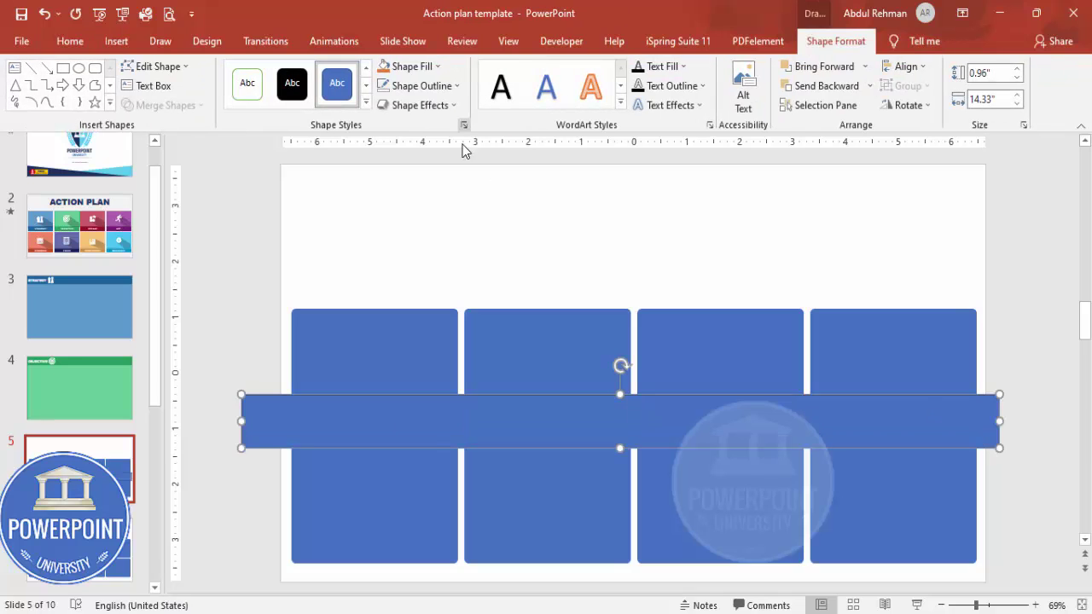
pyautogui.click(439, 87)
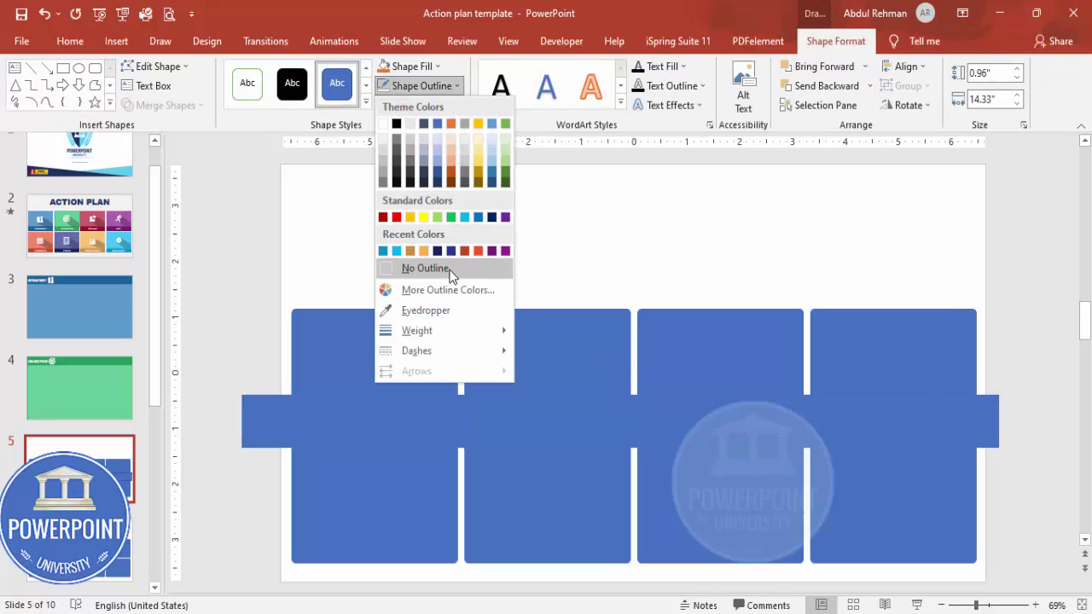
pyautogui.click(452, 269)
pyautogui.click(414, 72)
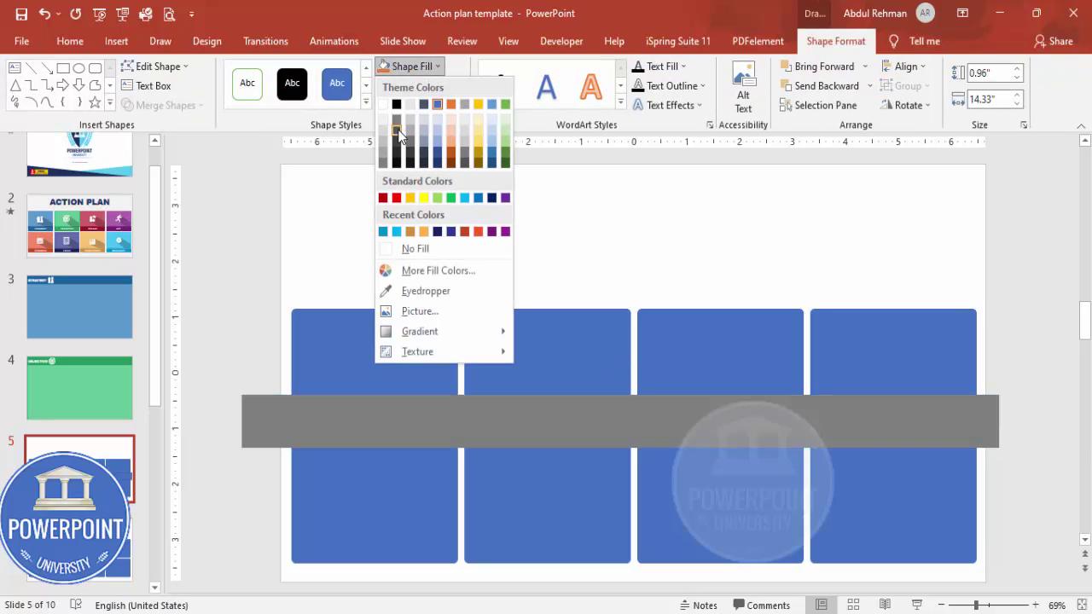
pyautogui.click(453, 141)
# - Set the bar to 52% transparency and copy a thinner version along the grid's bottom
pyautogui.rightClick(606, 418)
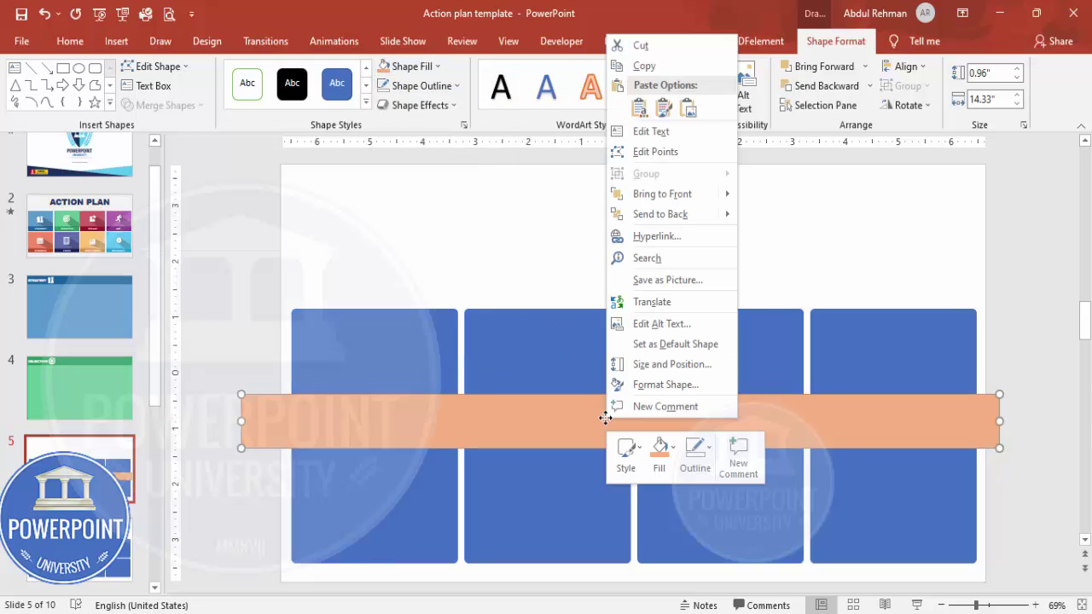
pyautogui.click(663, 385)
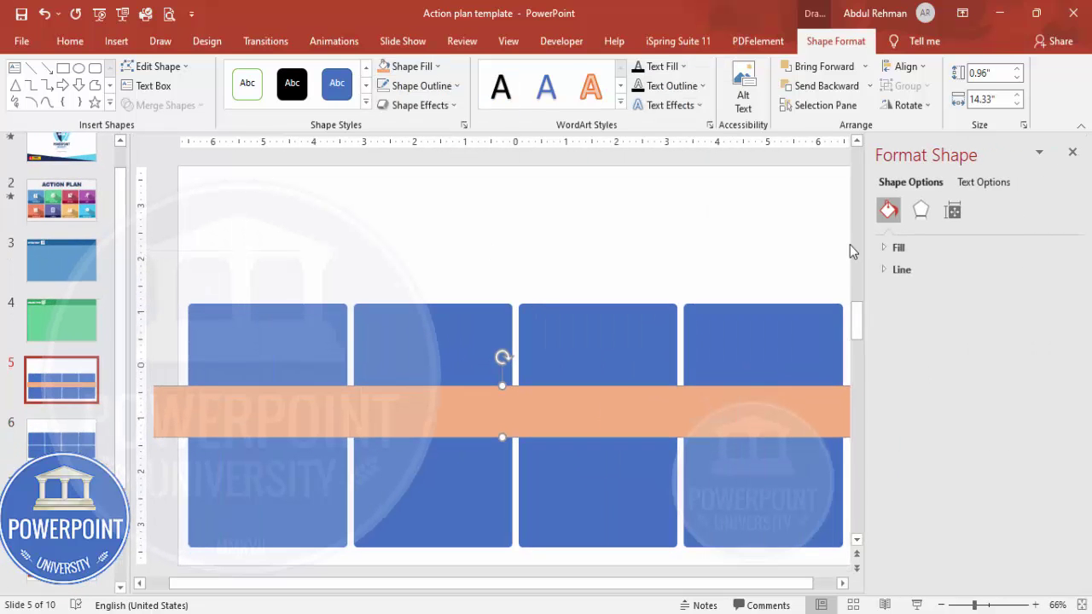
pyautogui.click(887, 247)
pyautogui.moveTo(967, 421); pyautogui.dragTo(982, 422)
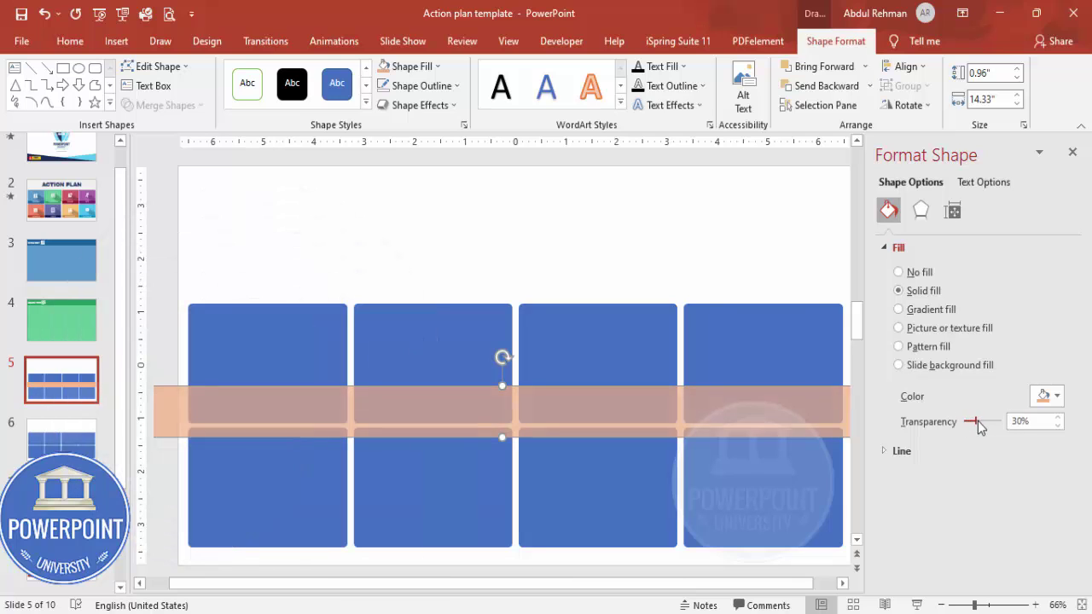
pyautogui.moveTo(686, 587); pyautogui.dragTo(748, 585)
pyautogui.moveTo(478, 386); pyautogui.dragTo(483, 537)
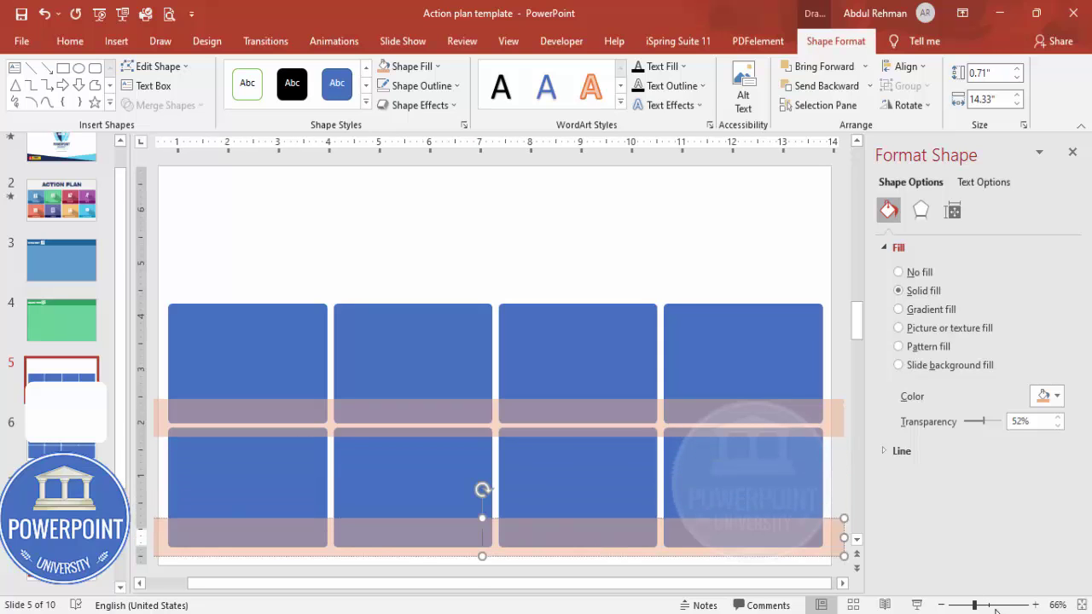
# - Fragment the four top-row tiles with the middle orange bar using Merge Shapes
pyautogui.click(941, 605)
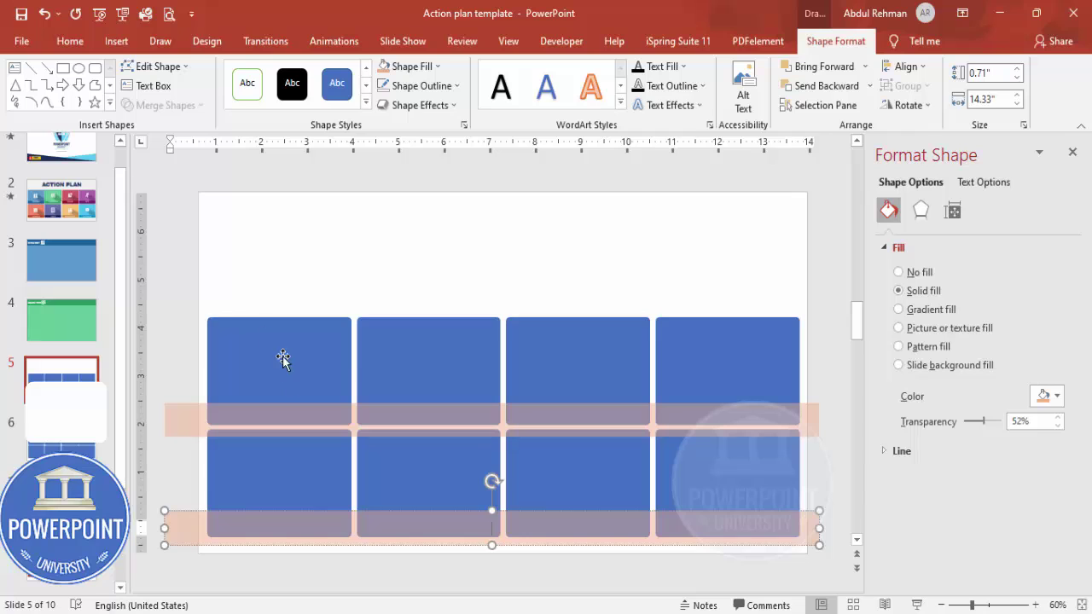
pyautogui.click(210, 319)
pyautogui.keyDown('shift'); pyautogui.click(384, 344); pyautogui.keyUp('shift')
pyautogui.keyDown('shift'); pyautogui.click(546, 358); pyautogui.keyUp('shift')
pyautogui.keyDown('shift'); pyautogui.click(731, 364); pyautogui.keyUp('shift')
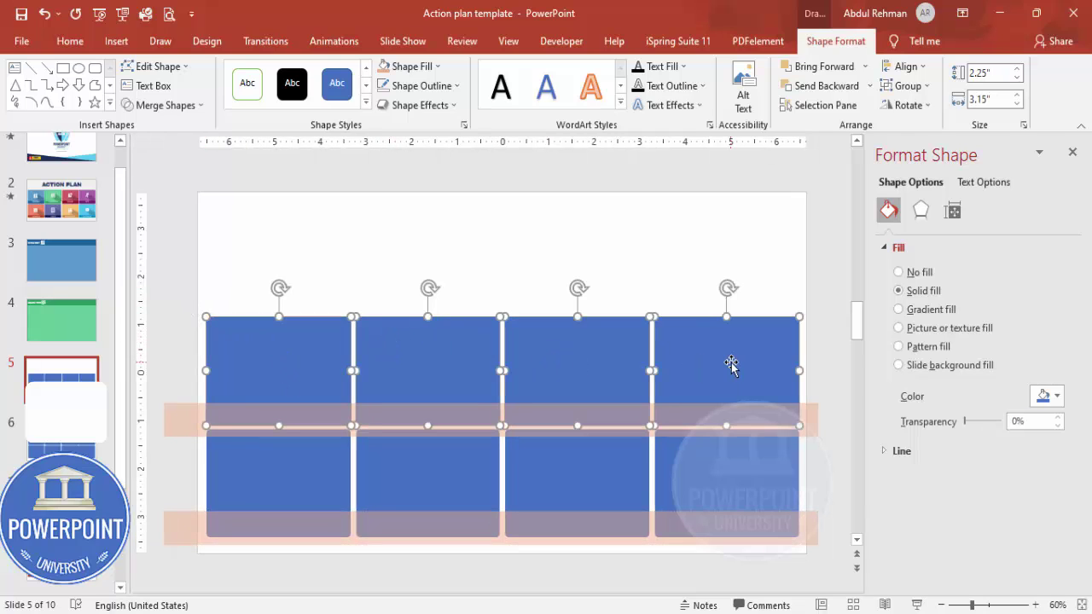
pyautogui.keyDown('shift'); pyautogui.click(171, 420); pyautogui.keyUp('shift')
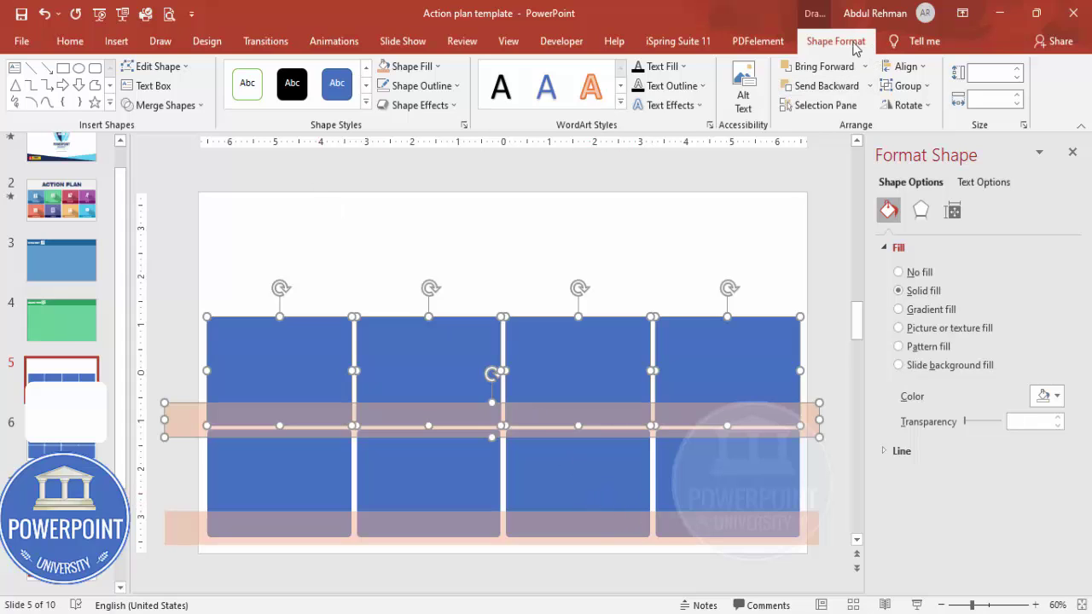
pyautogui.click(162, 105)
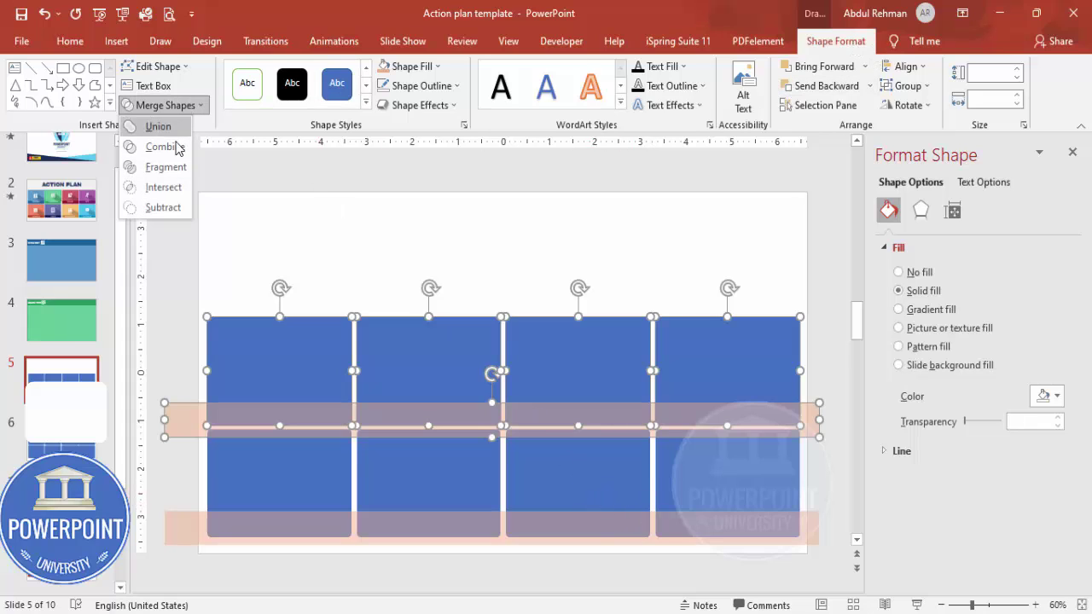
pyautogui.click(165, 167)
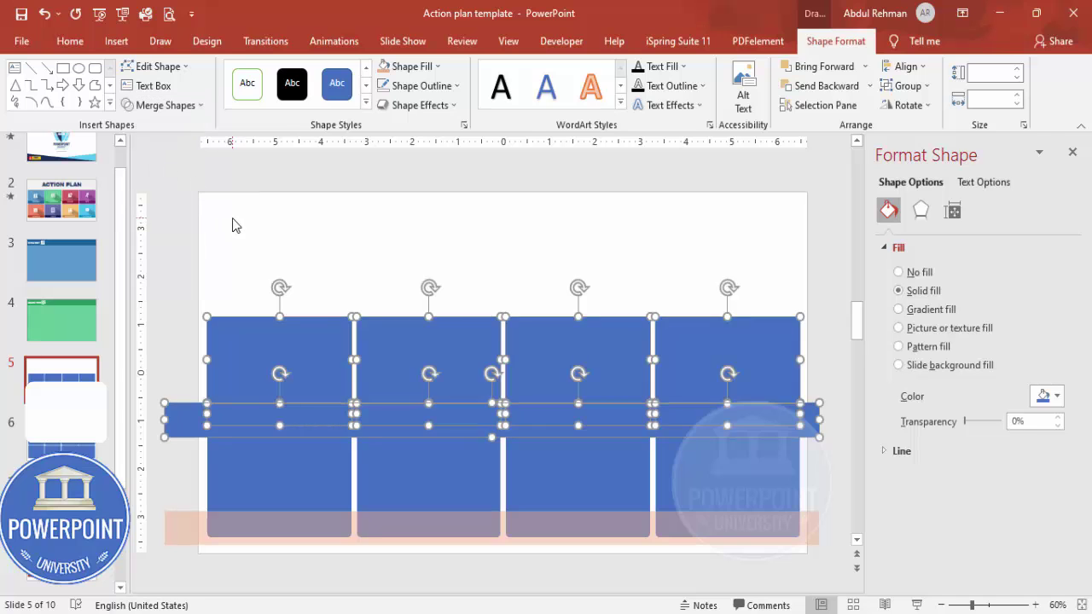
# - Delete the leftover bar piece, keeping the new strips under their tiles
pyautogui.click(234, 224)
pyautogui.click(170, 411)
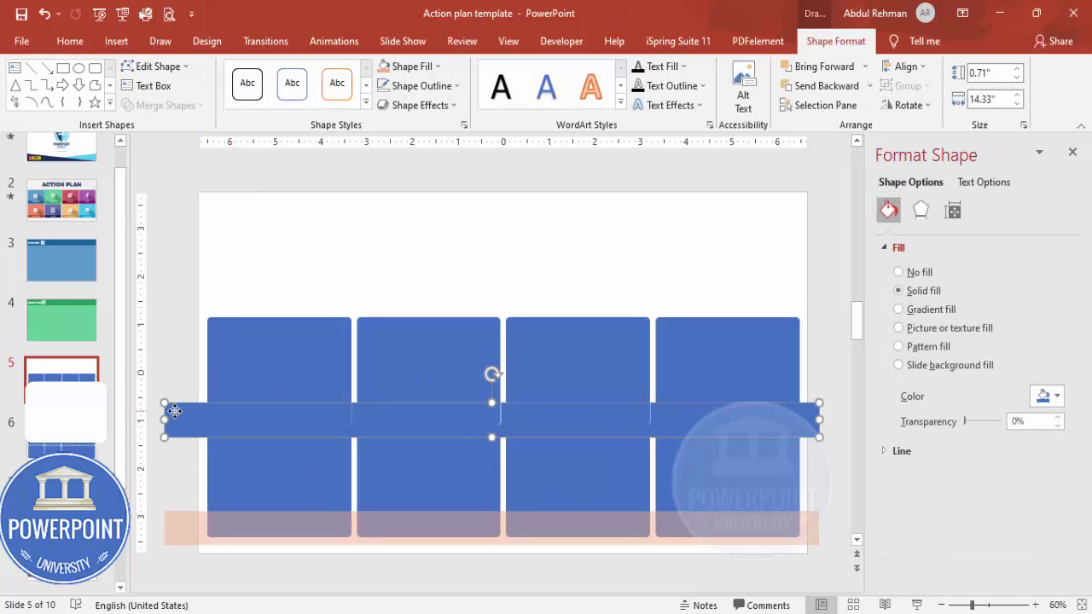
pyautogui.press('Delete')
pyautogui.click(317, 414)
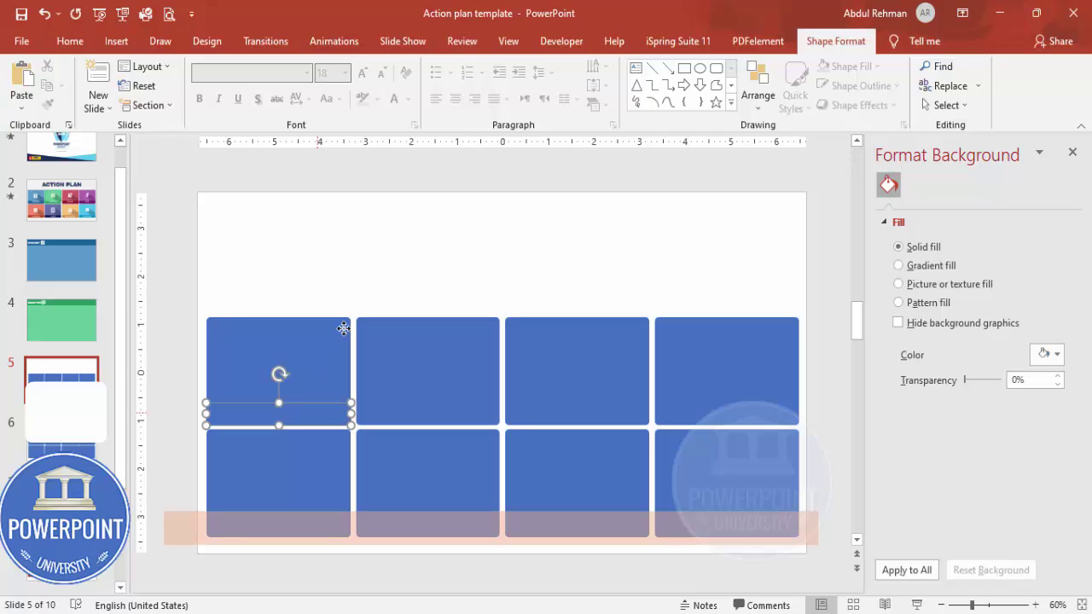
pyautogui.moveTo(317, 413); pyautogui.dragTo(363, 285)
pyautogui.moveTo(422, 407); pyautogui.dragTo(487, 275)
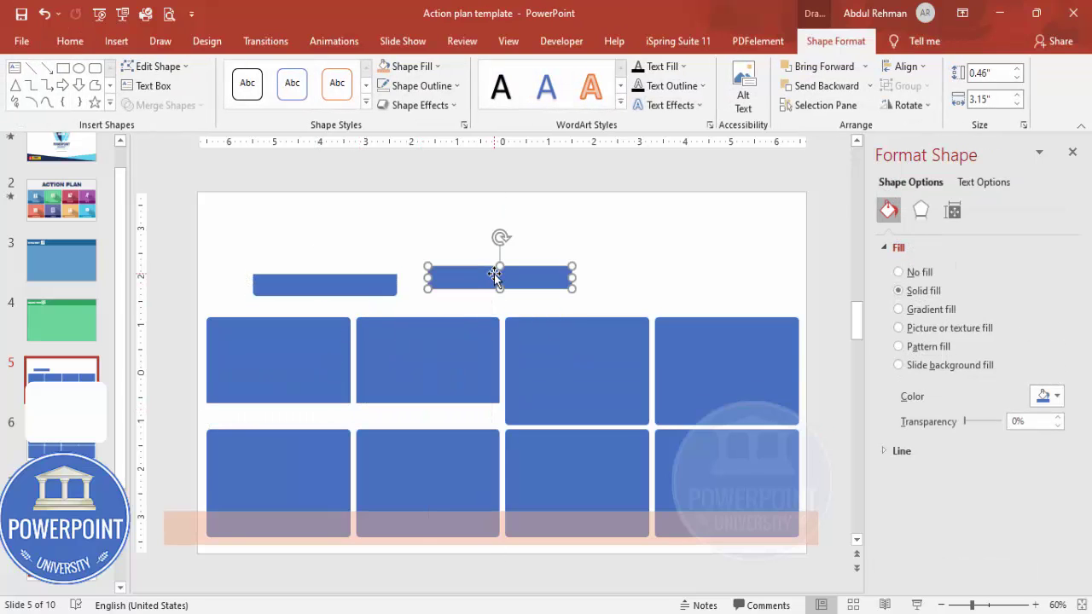
pyautogui.hotkey('ctrl', 'z')
pyautogui.hotkey('ctrl', 'z')
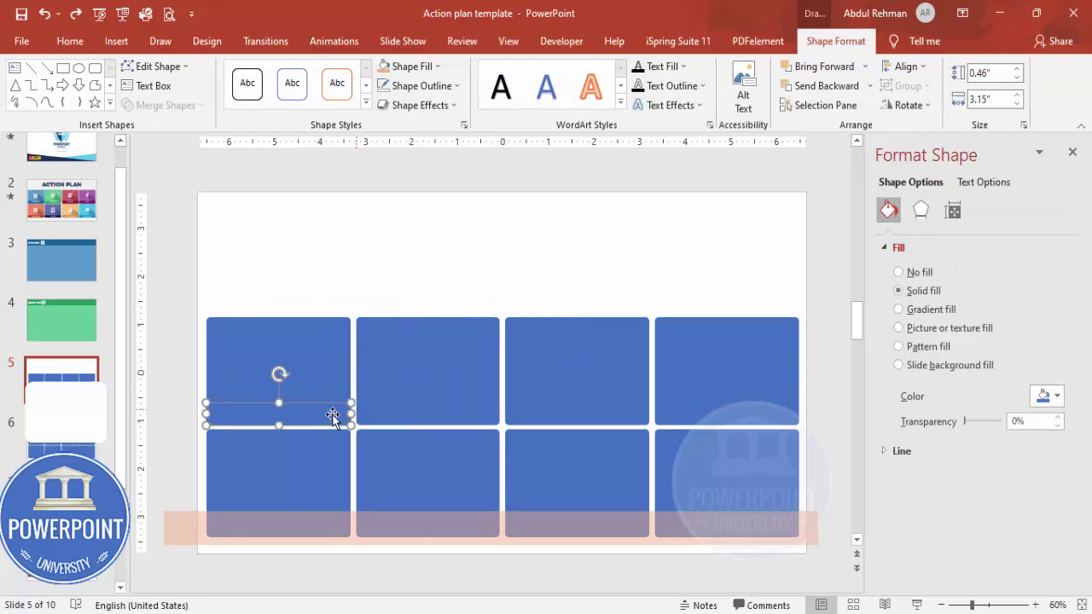
# - Fill the first top tile orange-red and its bottom strip dark red
pyautogui.click(308, 356)
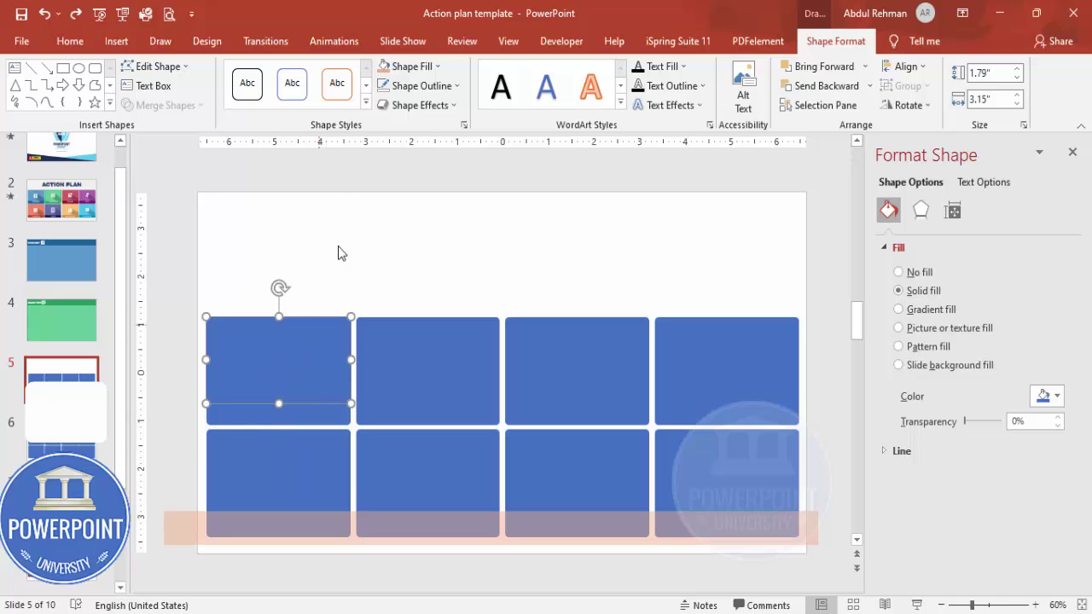
pyautogui.click(412, 66)
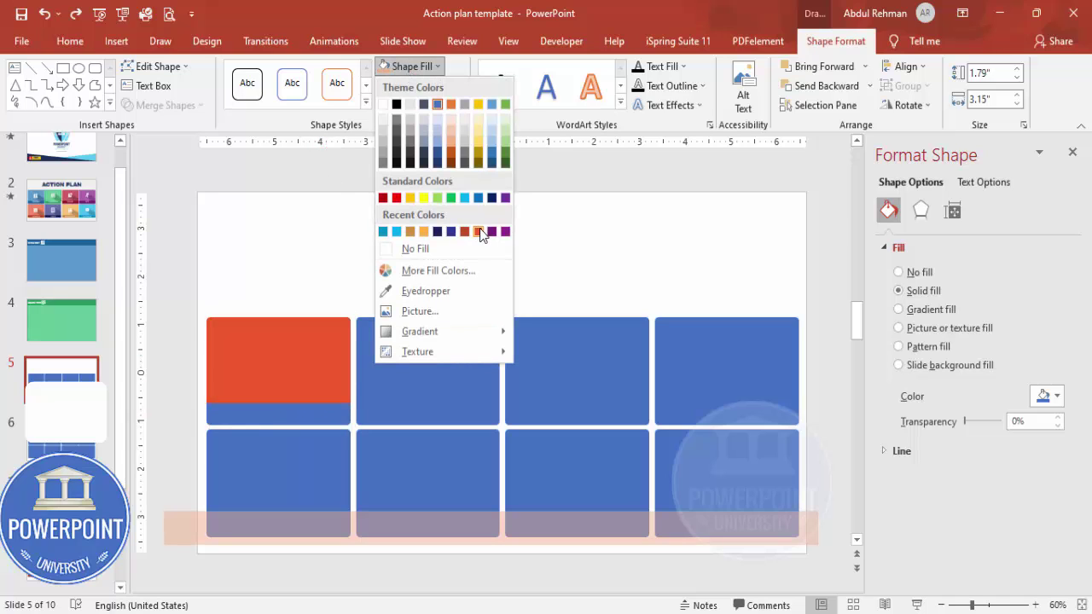
pyautogui.click(477, 231)
pyautogui.click(327, 420)
pyautogui.click(413, 66)
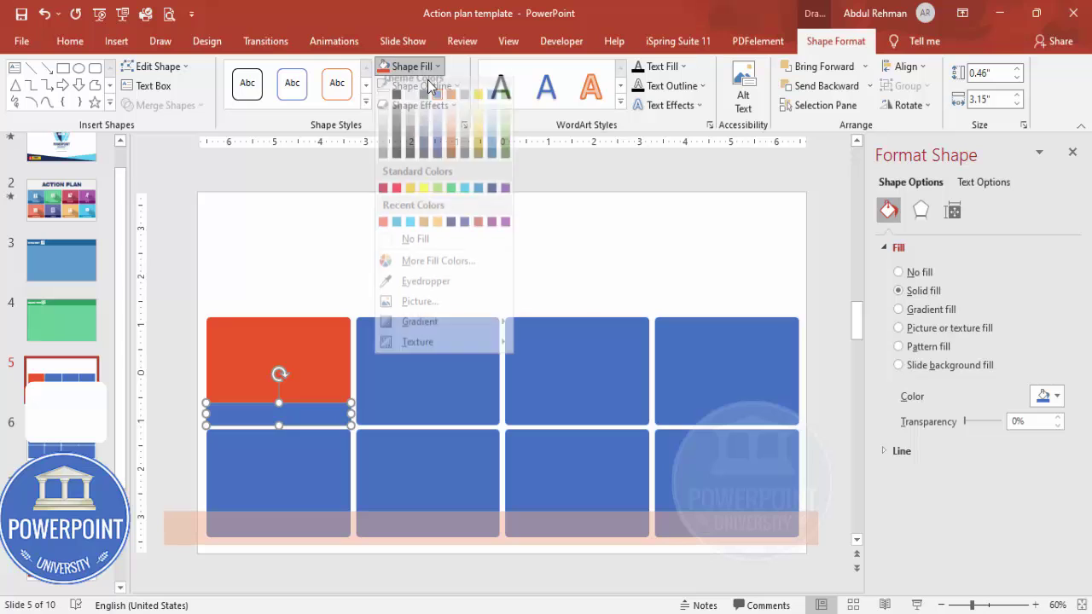
pyautogui.click(478, 231)
pyautogui.click(392, 256)
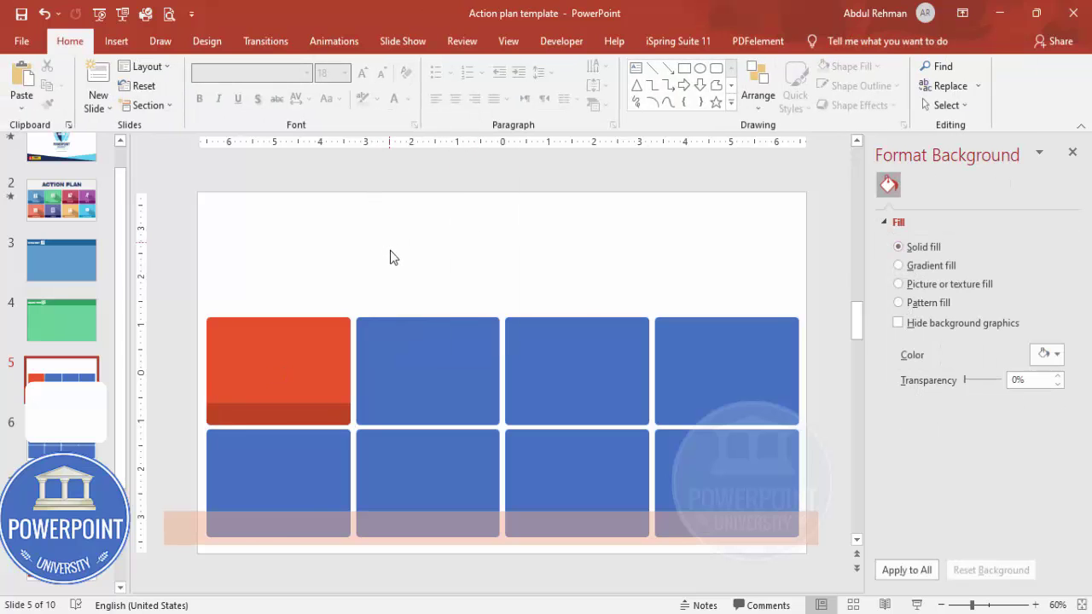
# - Fragment the four bottom-row tiles with the lower orange bar using Merge Shapes
pyautogui.click(271, 456)
pyautogui.keyDown('shift'); pyautogui.click(396, 455); pyautogui.keyUp('shift')
pyautogui.keyDown('shift'); pyautogui.click(578, 449); pyautogui.keyUp('shift')
pyautogui.keyDown('shift'); pyautogui.click(709, 457); pyautogui.keyUp('shift')
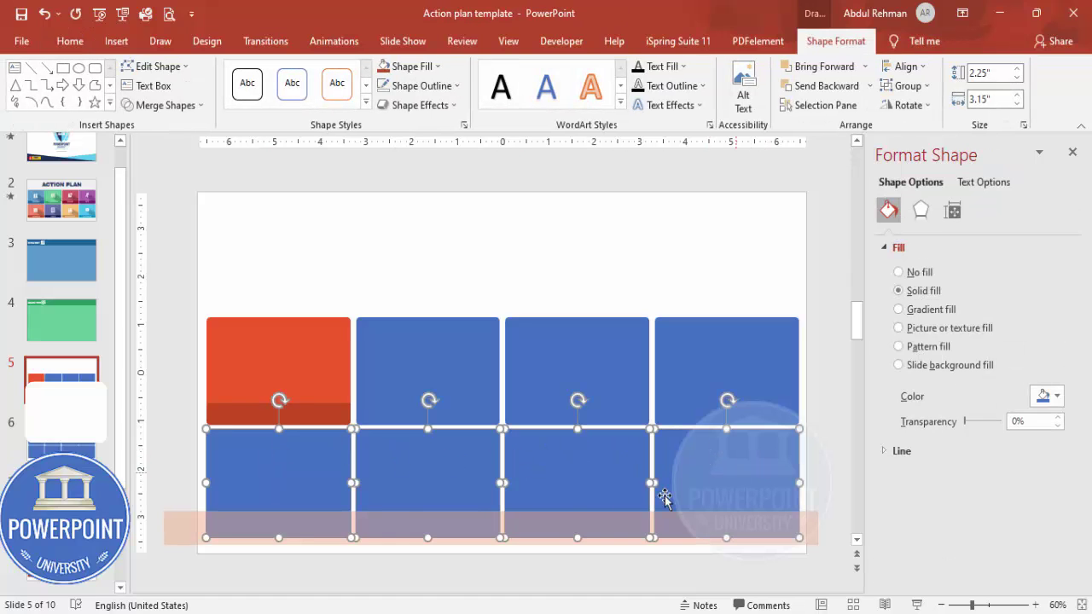
pyautogui.keyDown('shift'); pyautogui.click(178, 526); pyautogui.keyUp('shift')
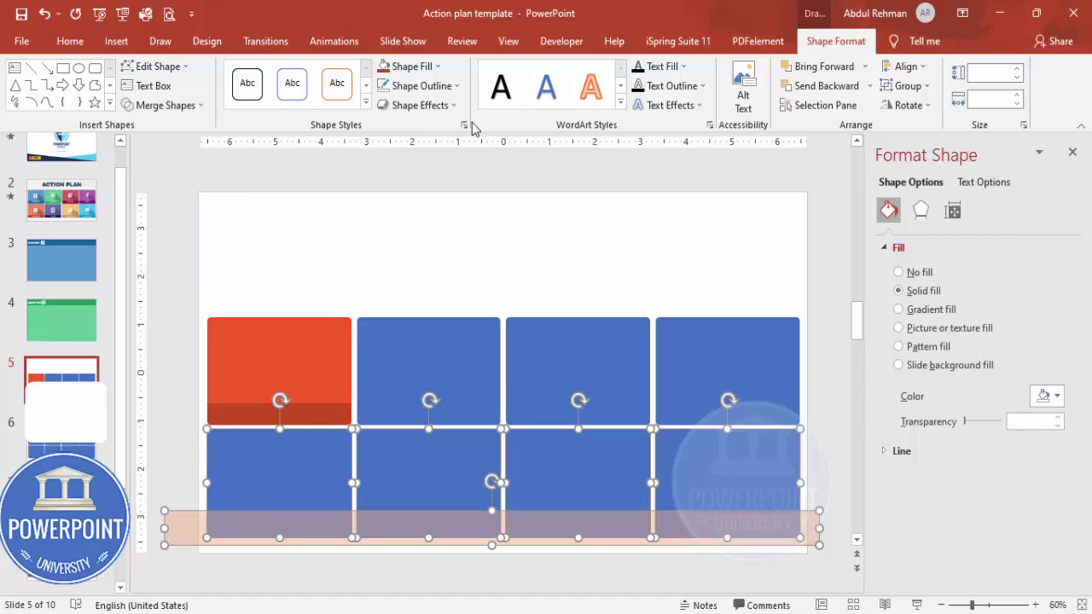
pyautogui.click(162, 104)
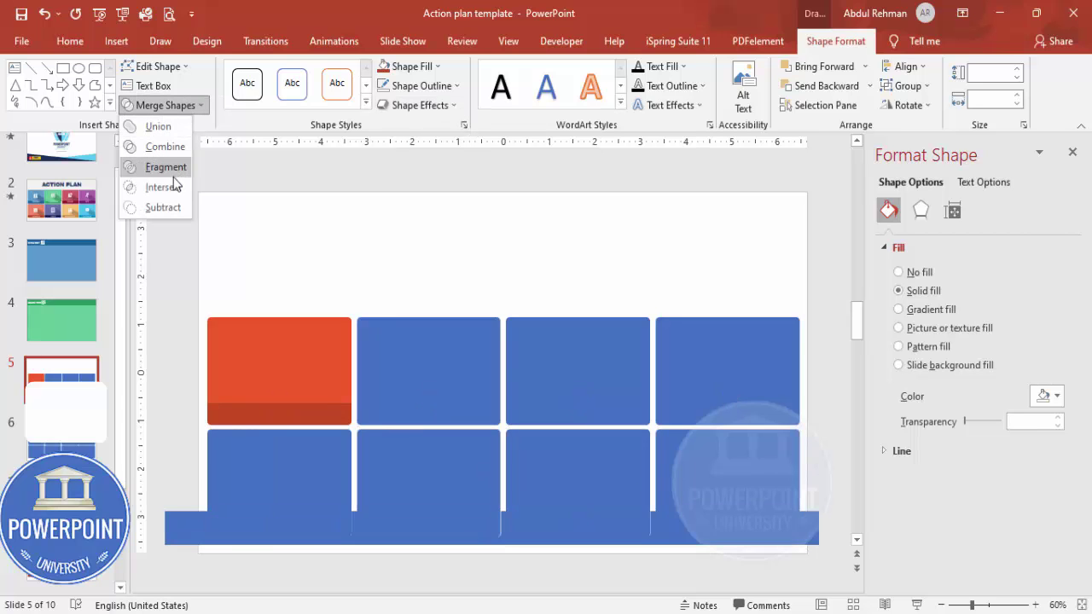
pyautogui.click(165, 167)
# - Delete the leftover bottom bar piece, leaving the lower-left strip in place
pyautogui.click(326, 227)
pyautogui.click(168, 527)
pyautogui.press('Delete')
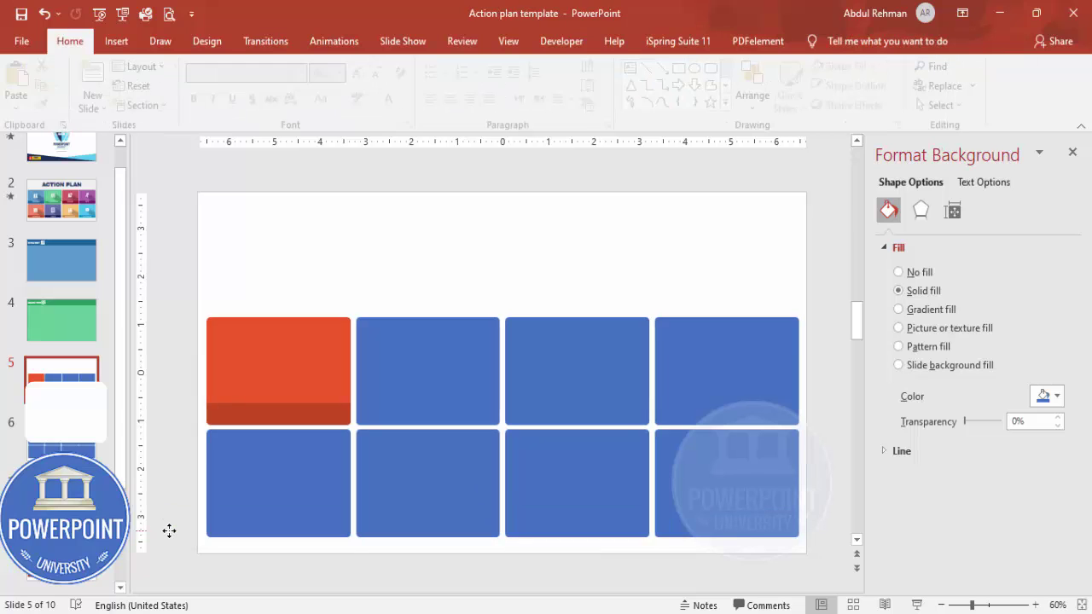
pyautogui.moveTo(298, 528); pyautogui.dragTo(285, 554)
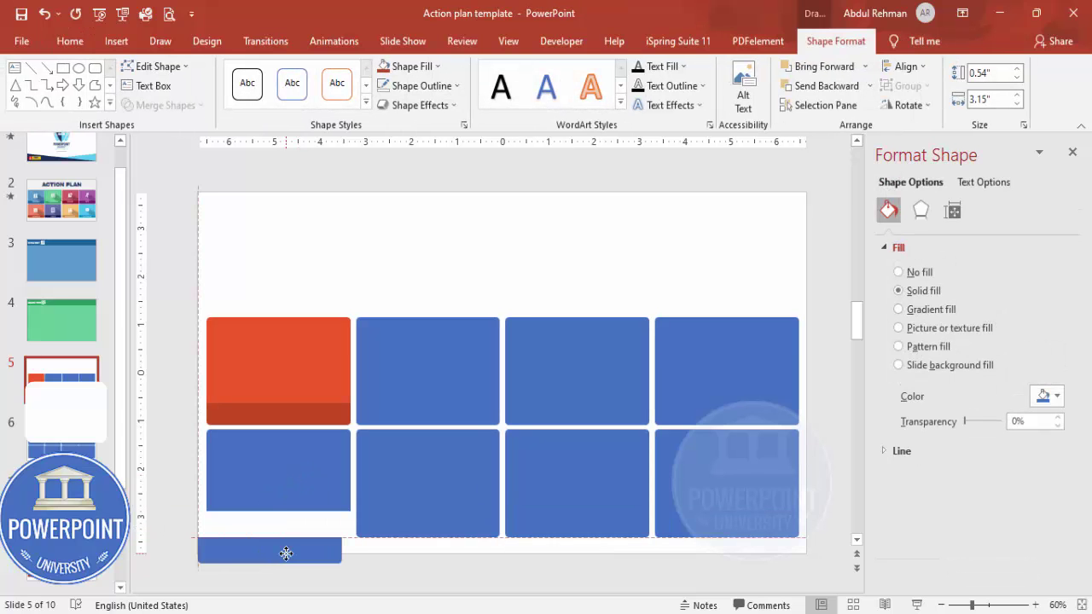
pyautogui.hotkey('ctrl', 'z')
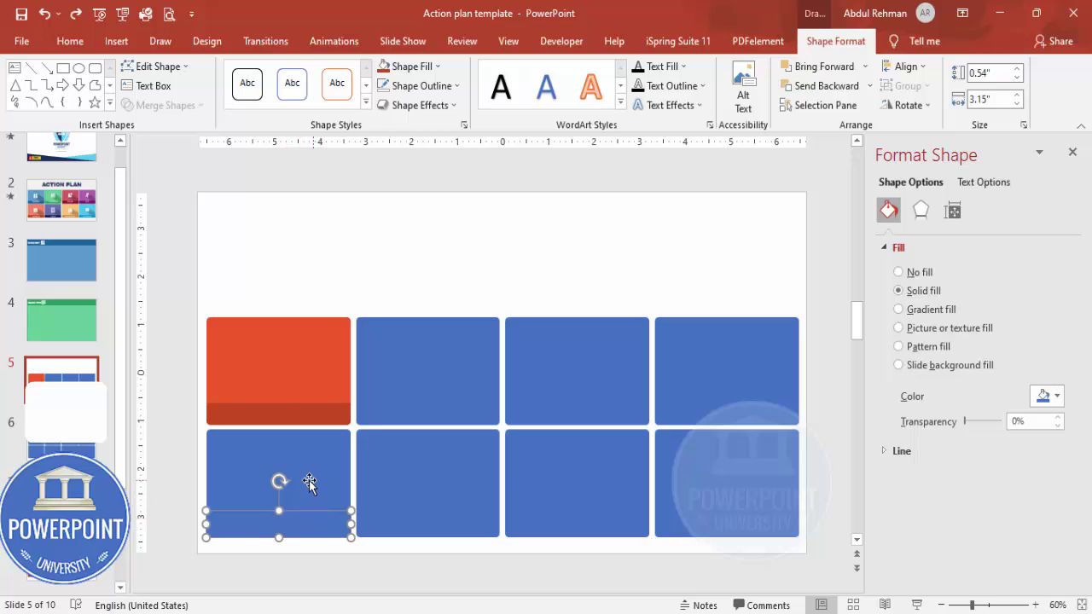
# - Fill the second top tile purple with a dark purple strip
pyautogui.click(425, 376)
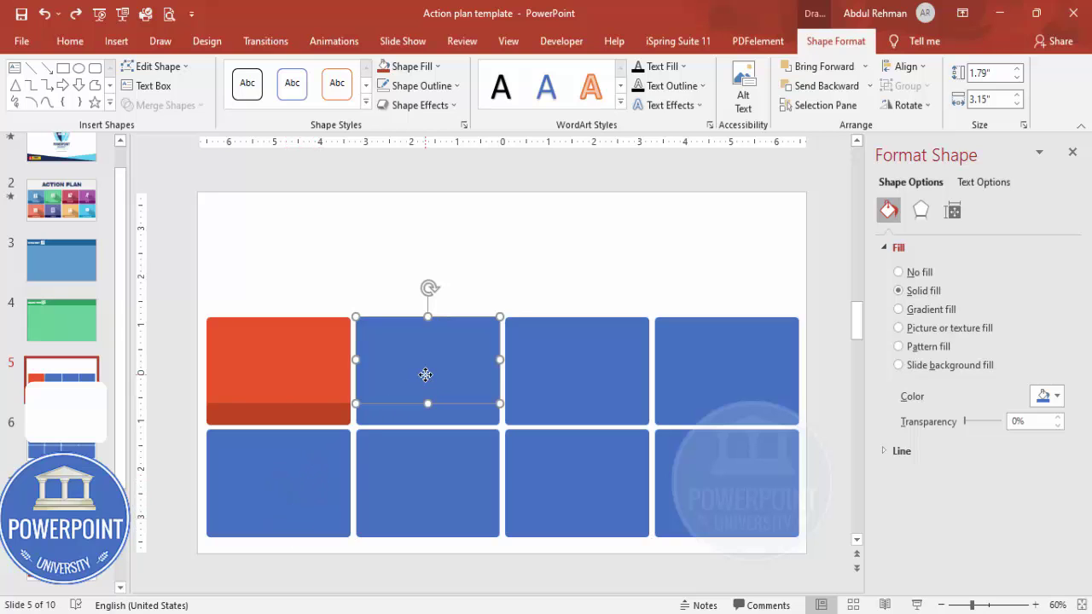
pyautogui.click(413, 67)
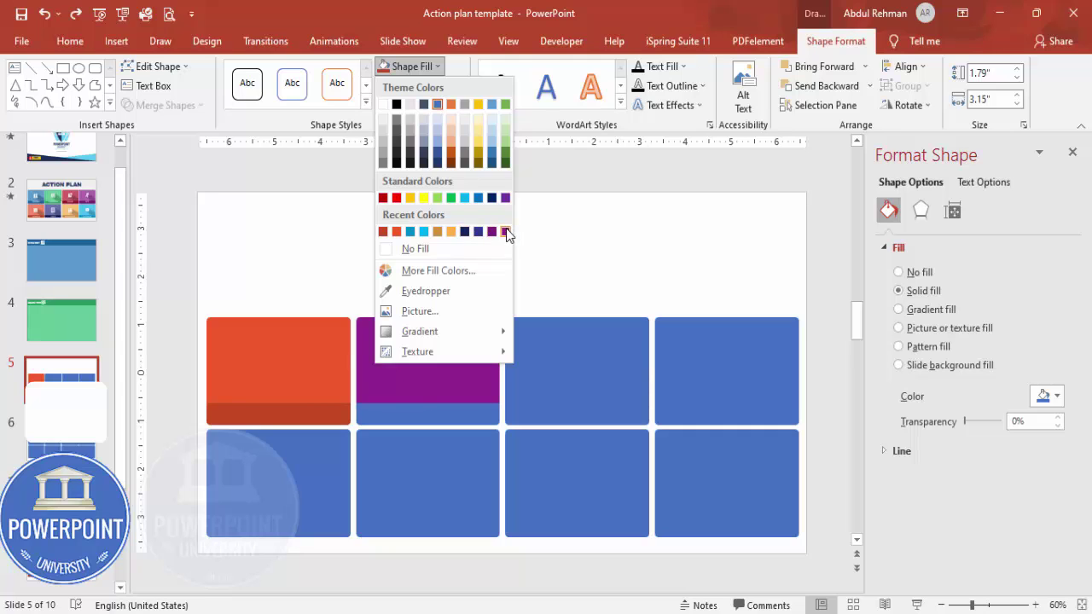
pyautogui.click(506, 232)
pyautogui.click(484, 414)
pyautogui.click(437, 67)
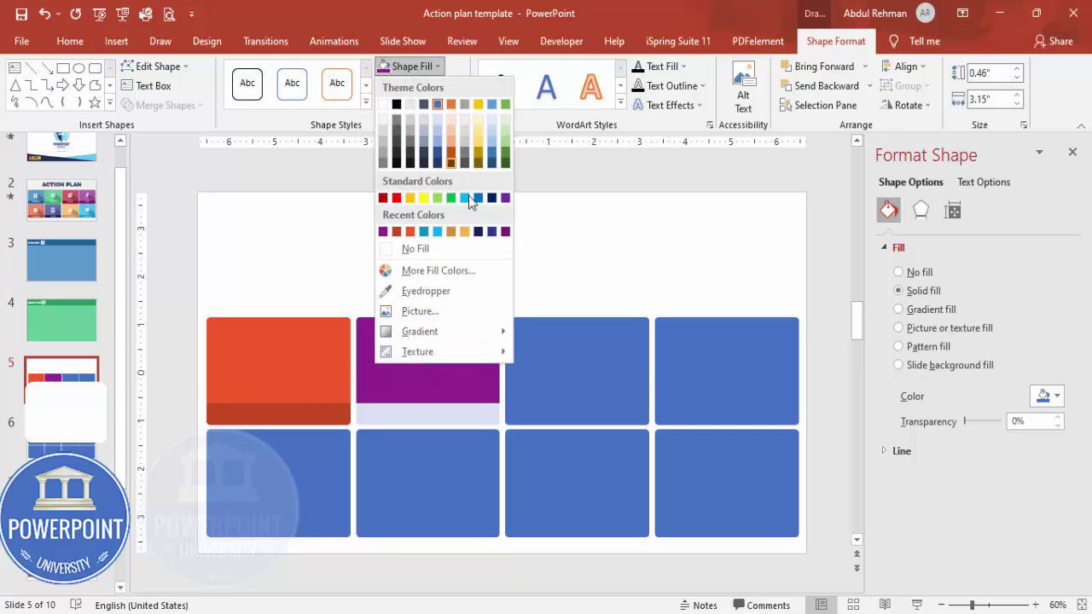
pyautogui.click(509, 235)
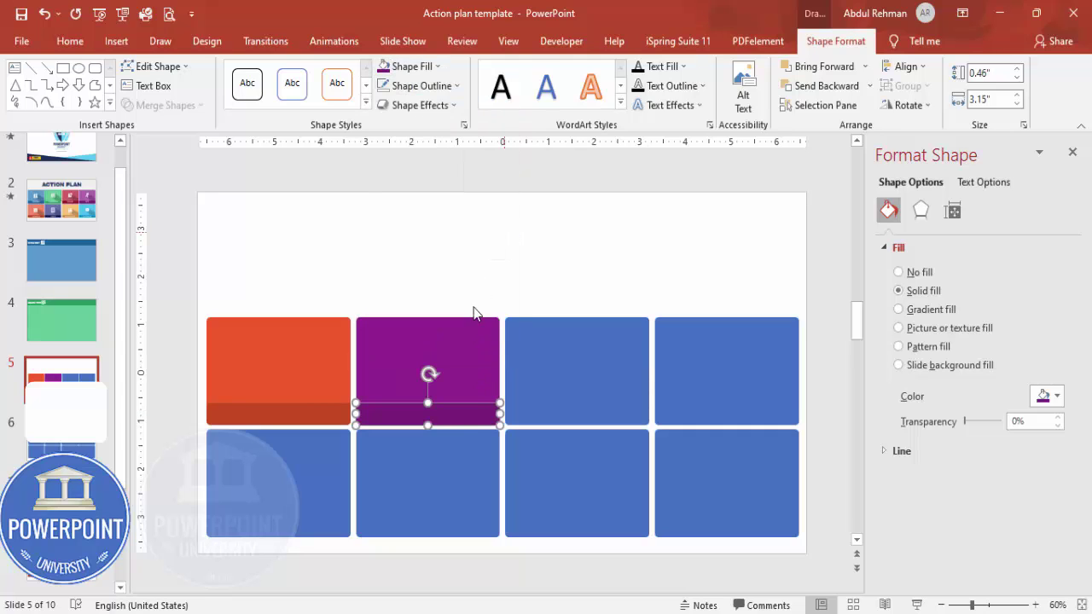
# - Fill the third top tile yellow with a gold orange strip
pyautogui.click(558, 367)
pyautogui.click(413, 67)
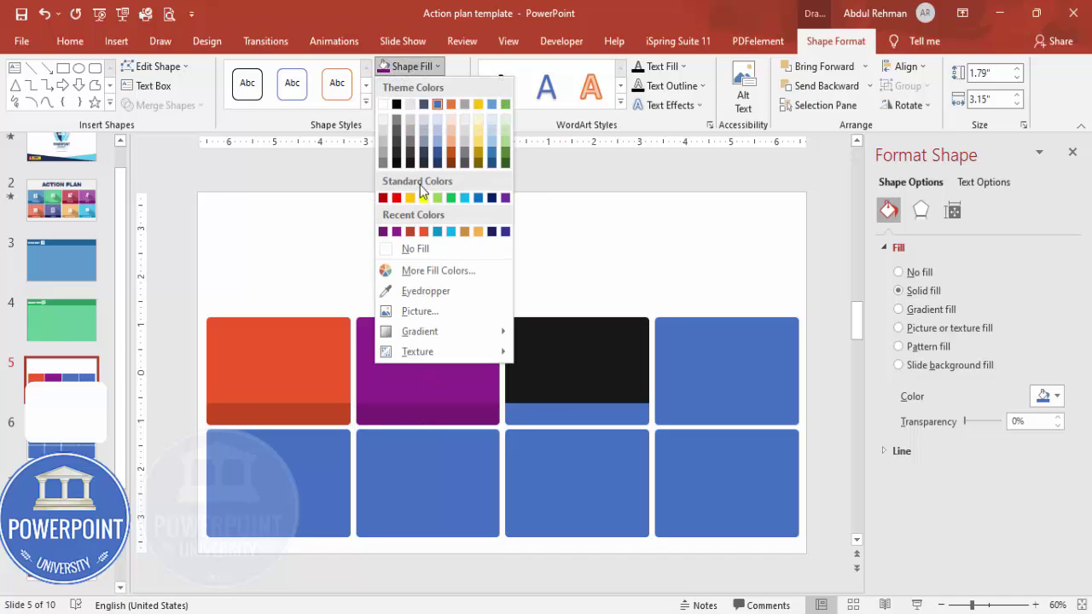
pyautogui.click(424, 197)
pyautogui.click(598, 414)
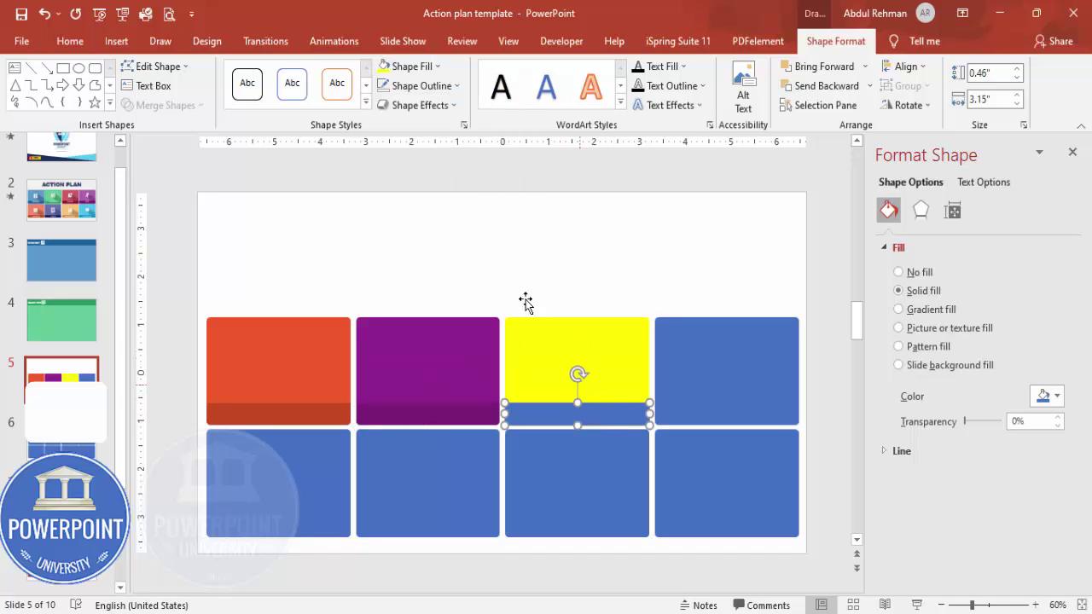
pyautogui.click(406, 66)
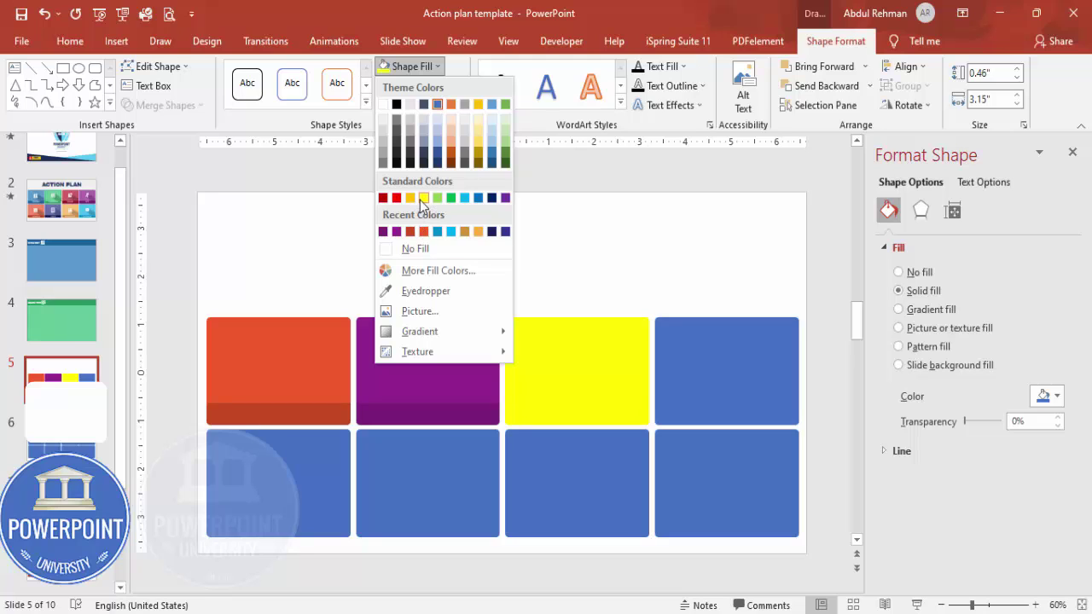
pyautogui.click(410, 199)
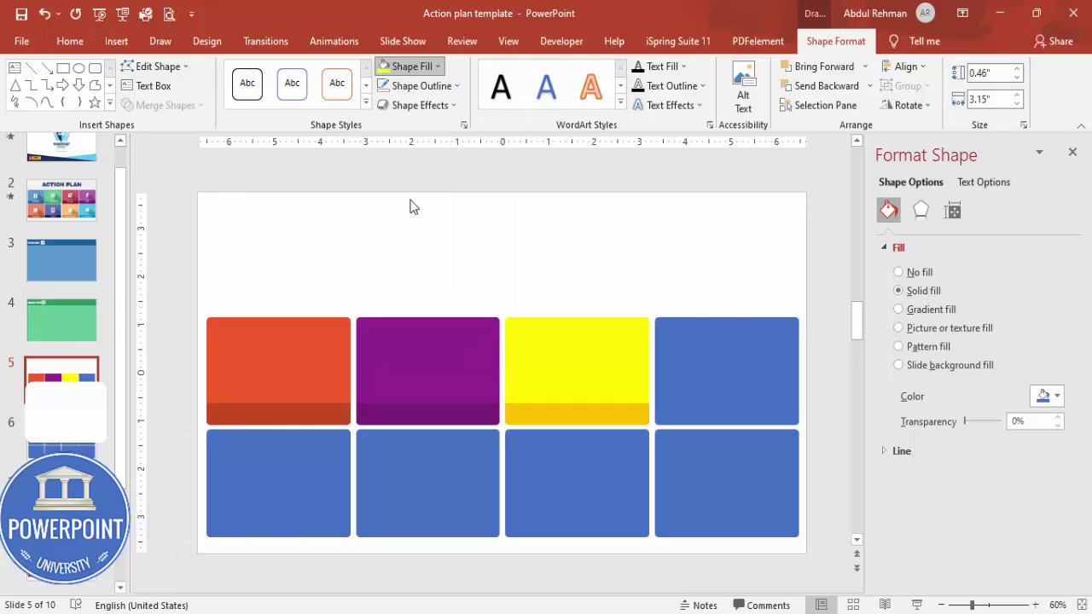
# - Fill the fourth top tile light green with a green strip
pyautogui.click(735, 321)
pyautogui.click(424, 69)
pyautogui.click(424, 69)
pyautogui.click(414, 67)
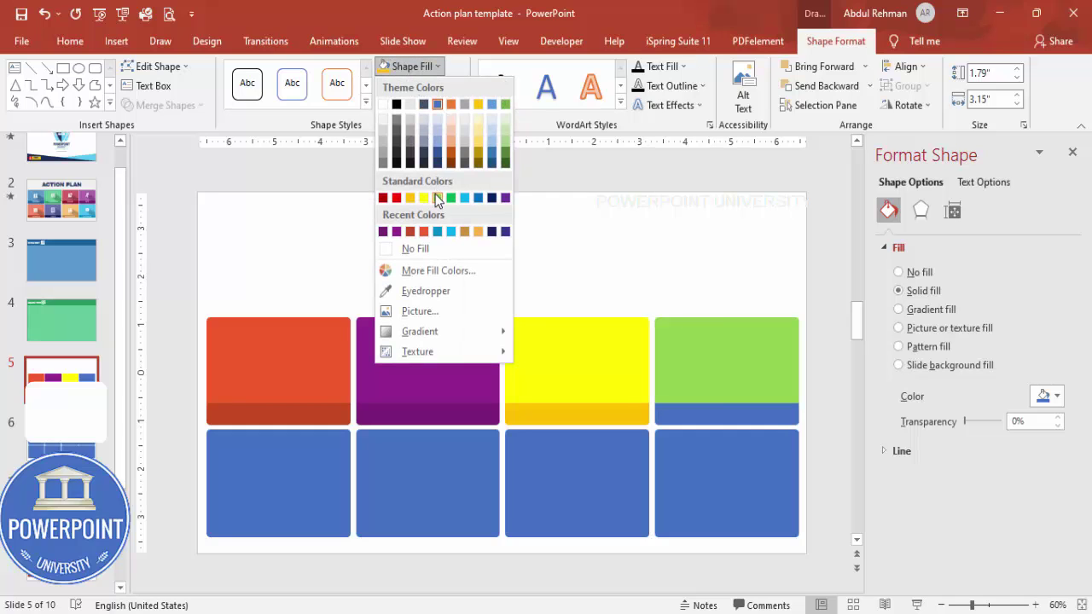
pyautogui.click(437, 199)
pyautogui.click(770, 431)
pyautogui.click(760, 410)
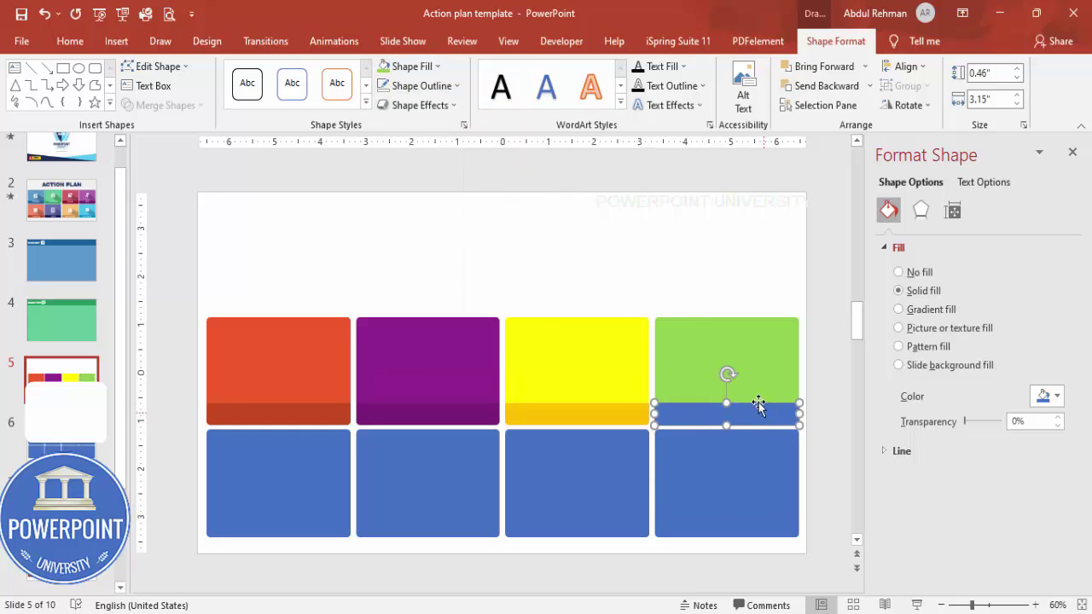
pyautogui.click(427, 68)
pyautogui.click(452, 200)
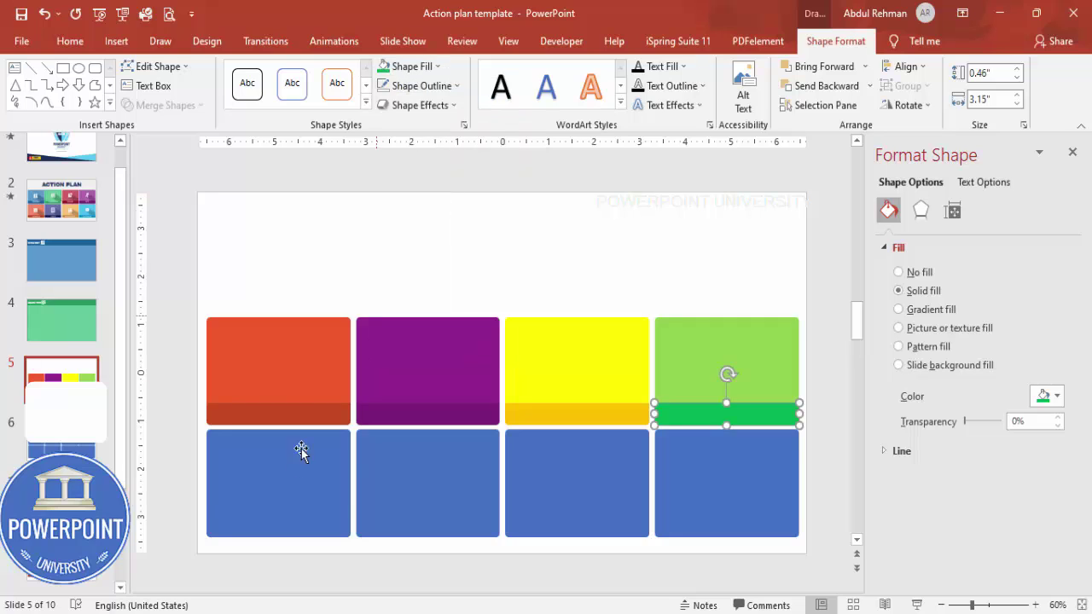
pyautogui.click(285, 432)
pyautogui.click(410, 66)
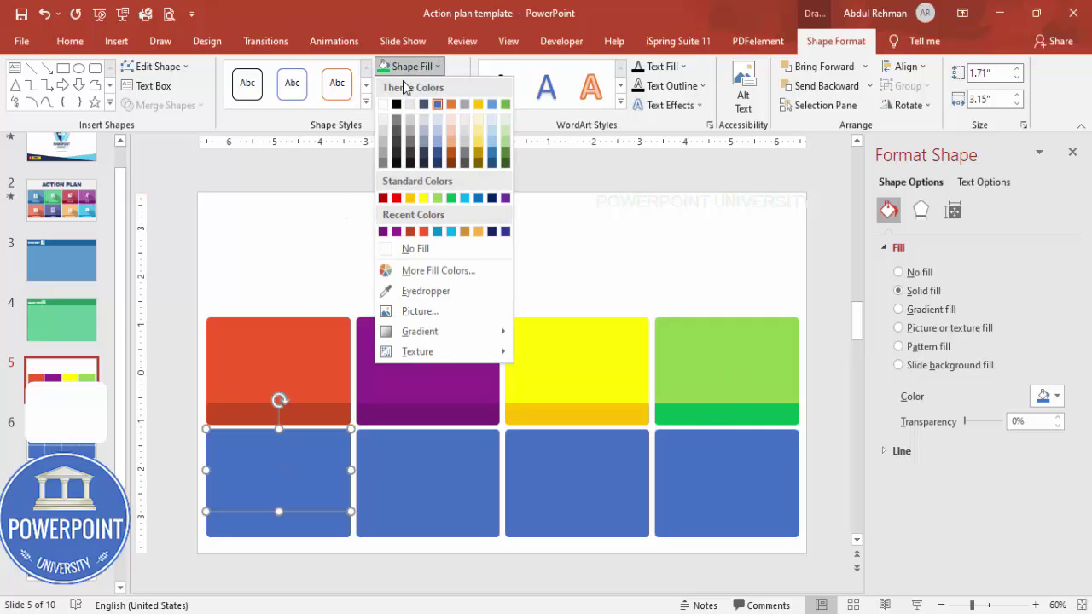
# - Fill the lower-left tile light blue with a dark blue strip
pyautogui.click(466, 202)
pyautogui.click(322, 528)
pyautogui.click(426, 68)
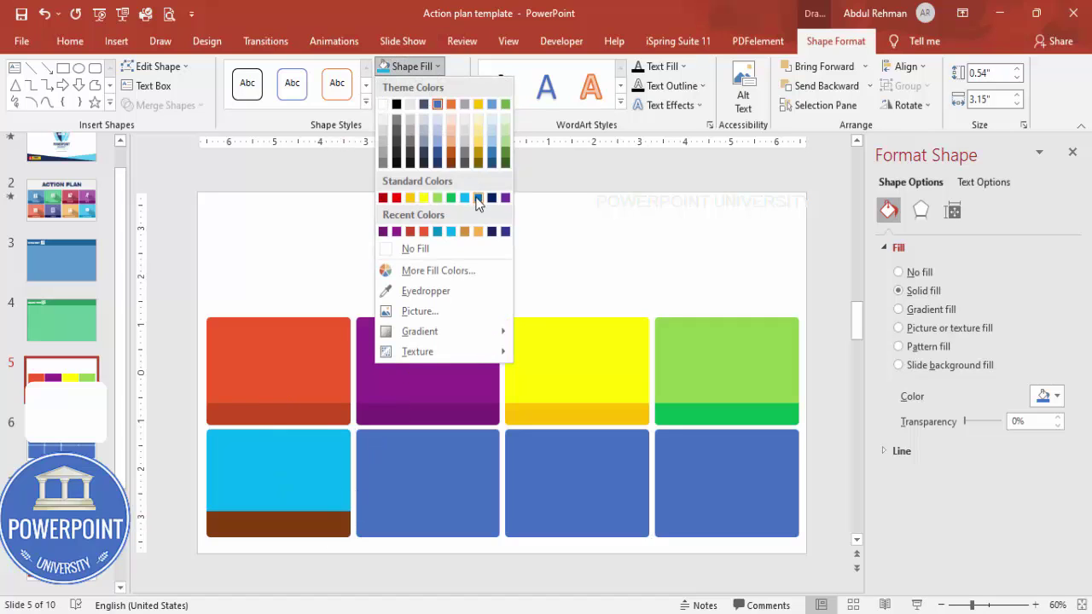
pyautogui.click(477, 198)
# - Give the second bottom tile a teal-green fill and a darker teal strip from the standard colours
pyautogui.click(440, 469)
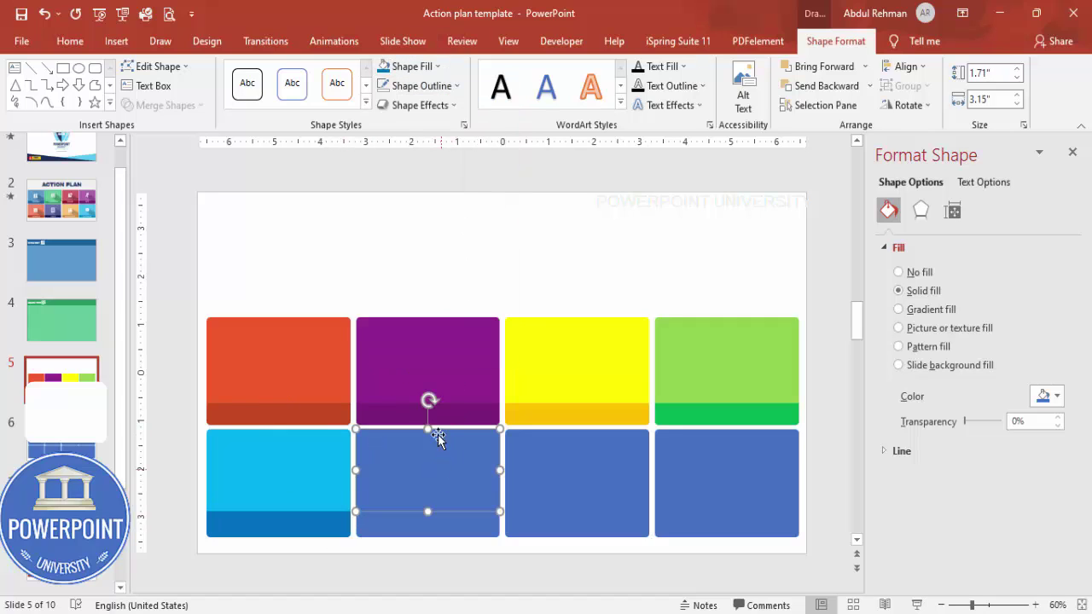
pyautogui.click(427, 67)
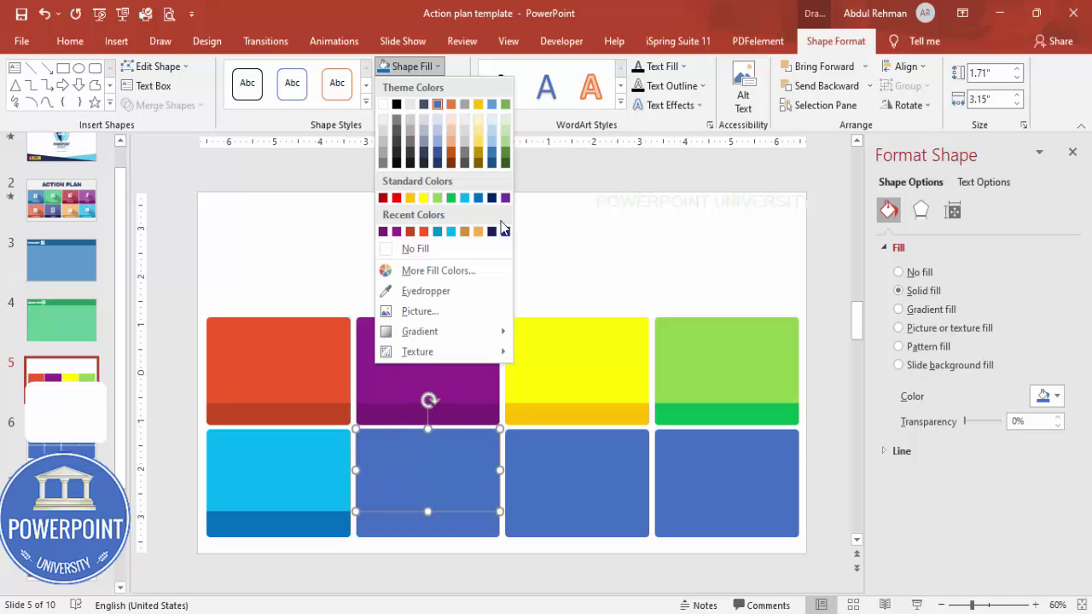
pyautogui.click(438, 271)
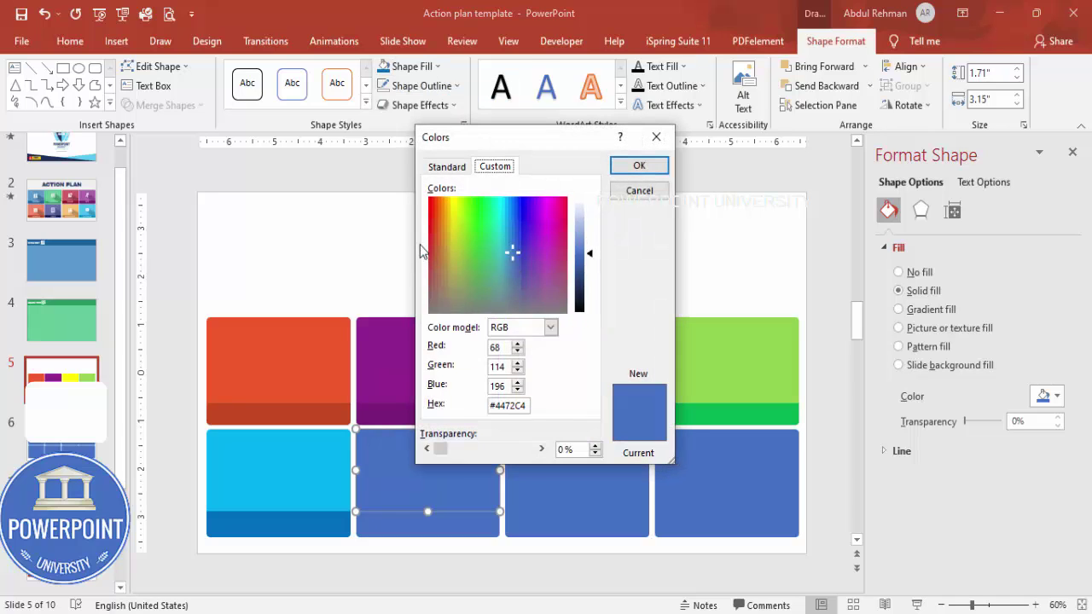
pyautogui.click(448, 167)
pyautogui.click(462, 237)
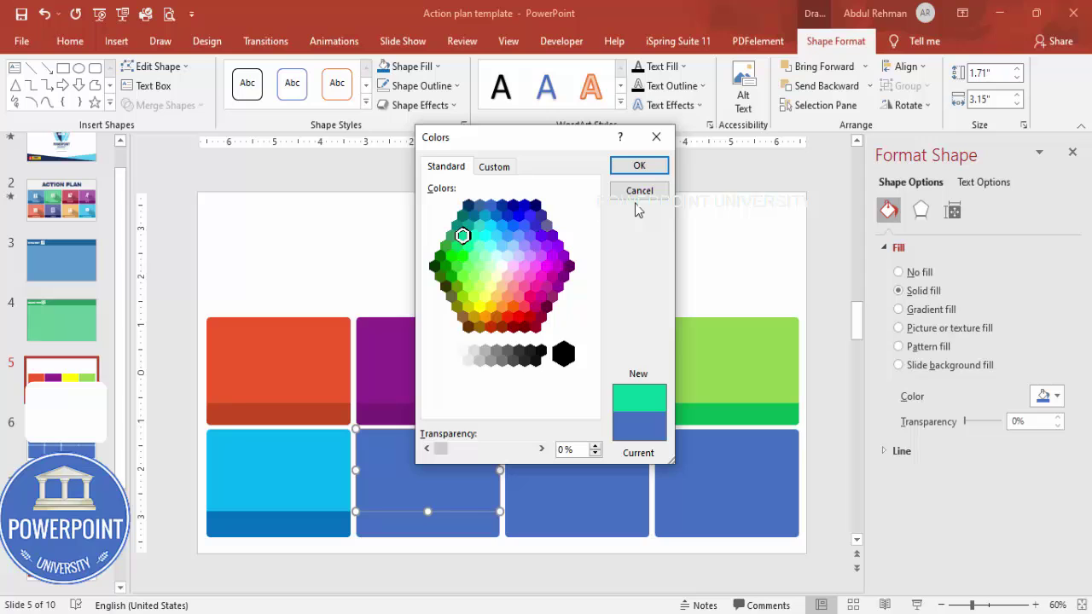
pyautogui.click(639, 167)
pyautogui.click(446, 522)
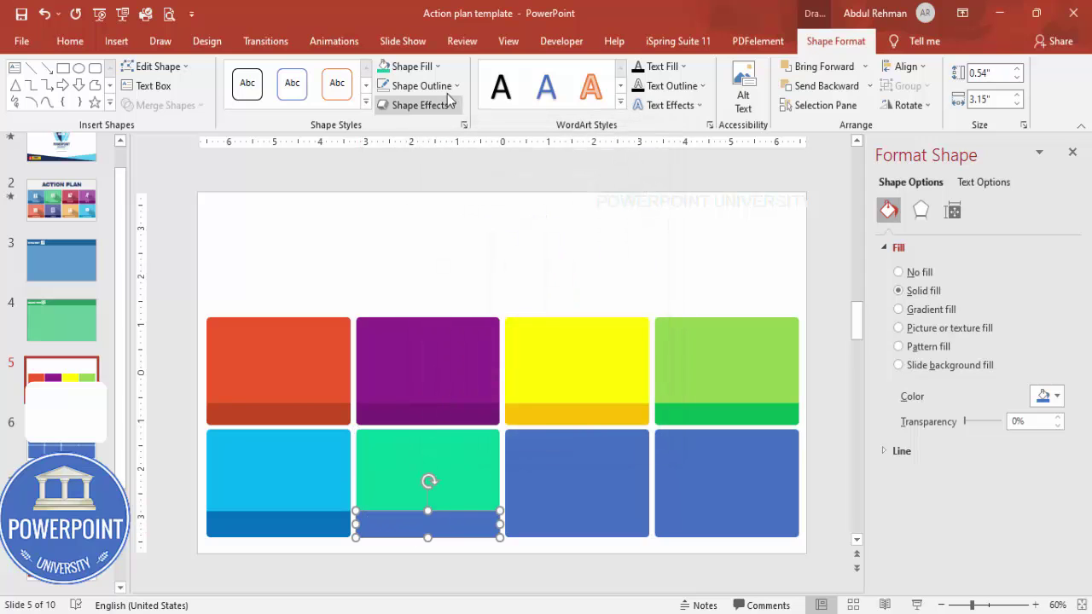
pyautogui.click(410, 66)
pyautogui.click(431, 270)
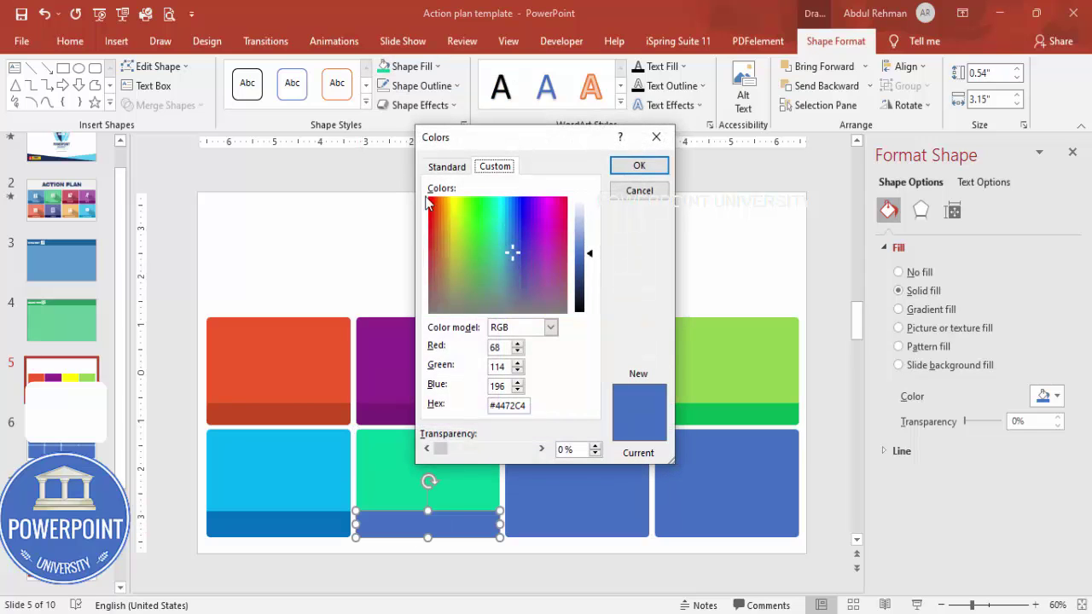
pyautogui.click(445, 167)
pyautogui.click(464, 228)
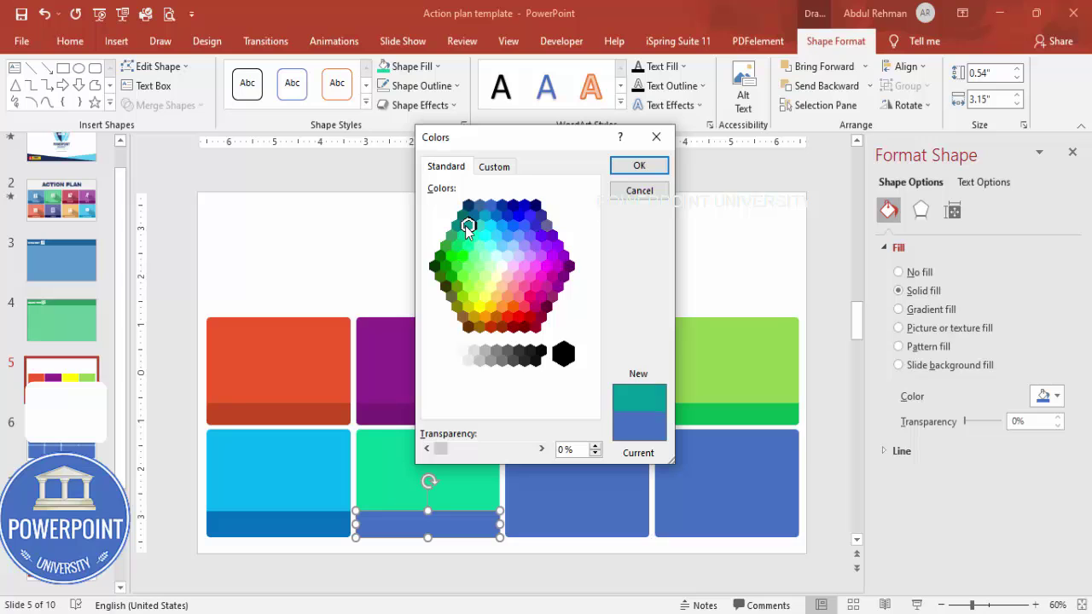
pyautogui.click(639, 166)
# - Fill the third bottom tile magenta with a dark magenta strip from the standard colours
pyautogui.click(548, 432)
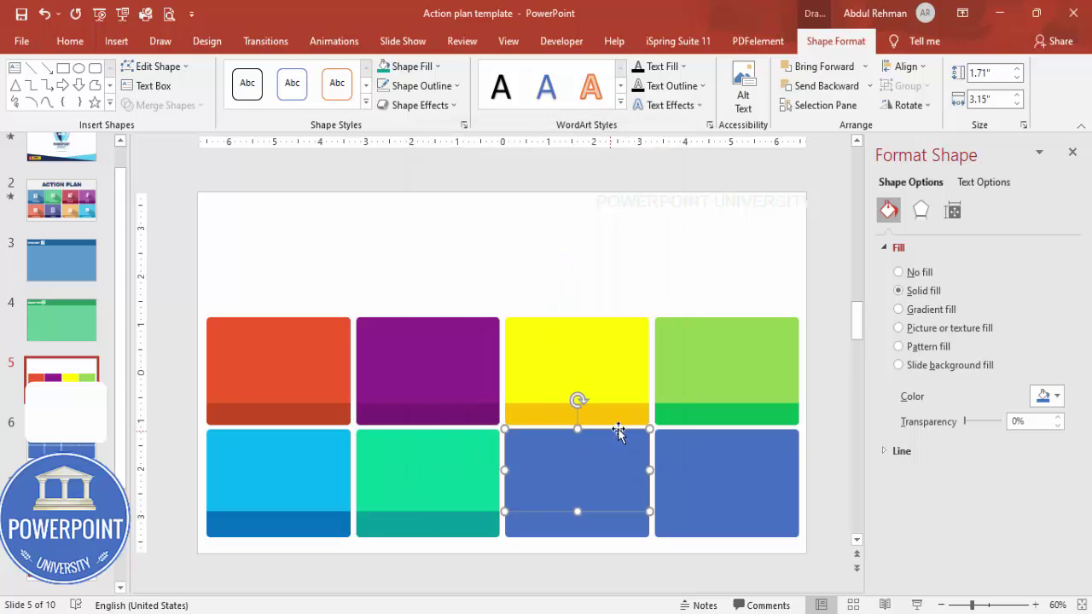
pyautogui.click(407, 66)
pyautogui.click(445, 274)
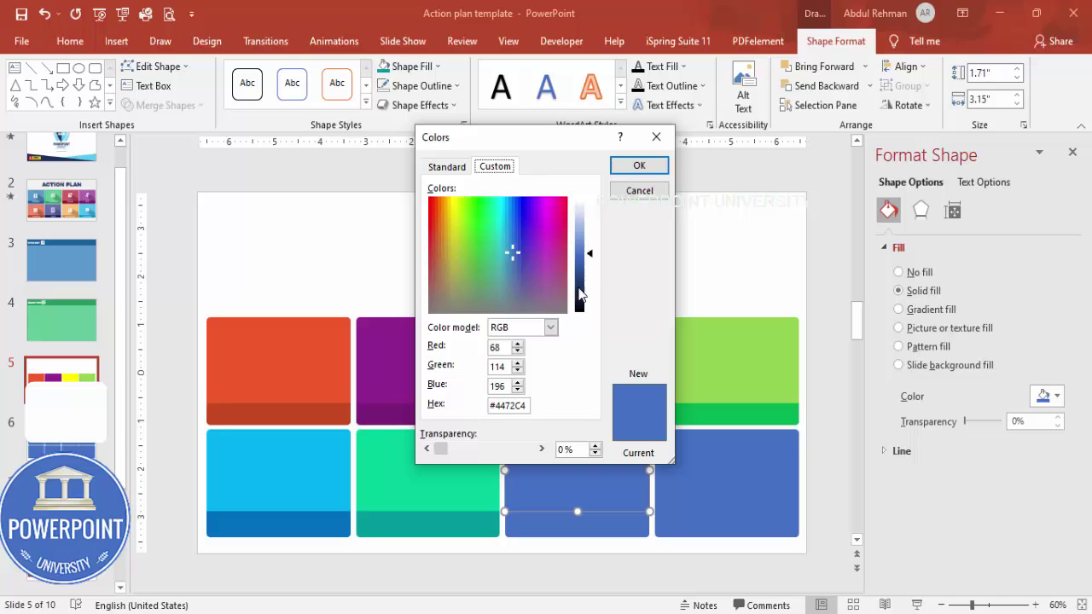
pyautogui.click(447, 169)
pyautogui.click(543, 265)
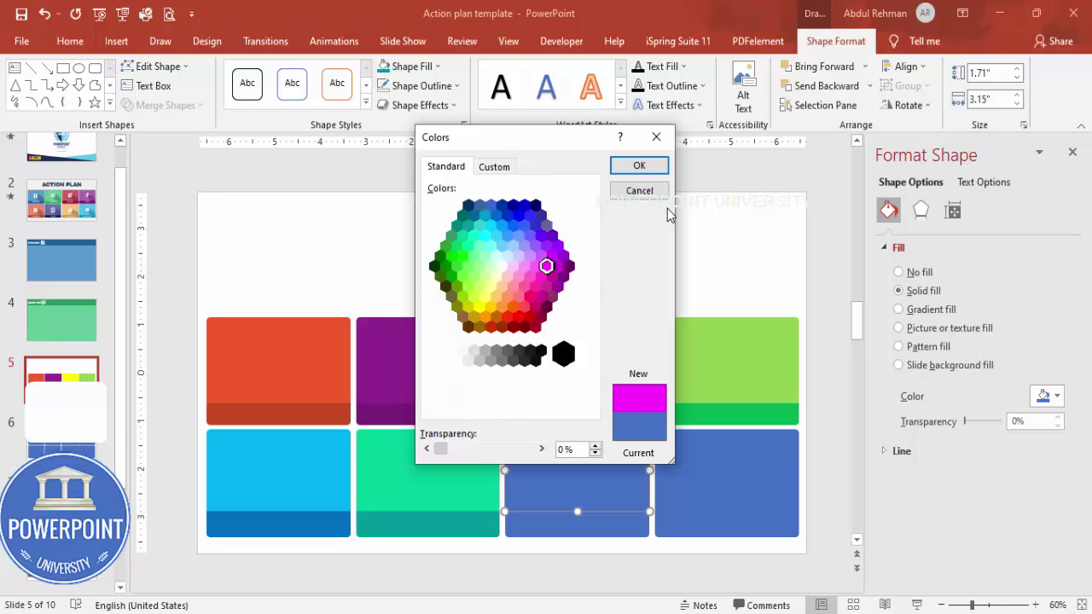
pyautogui.click(641, 168)
pyautogui.click(616, 529)
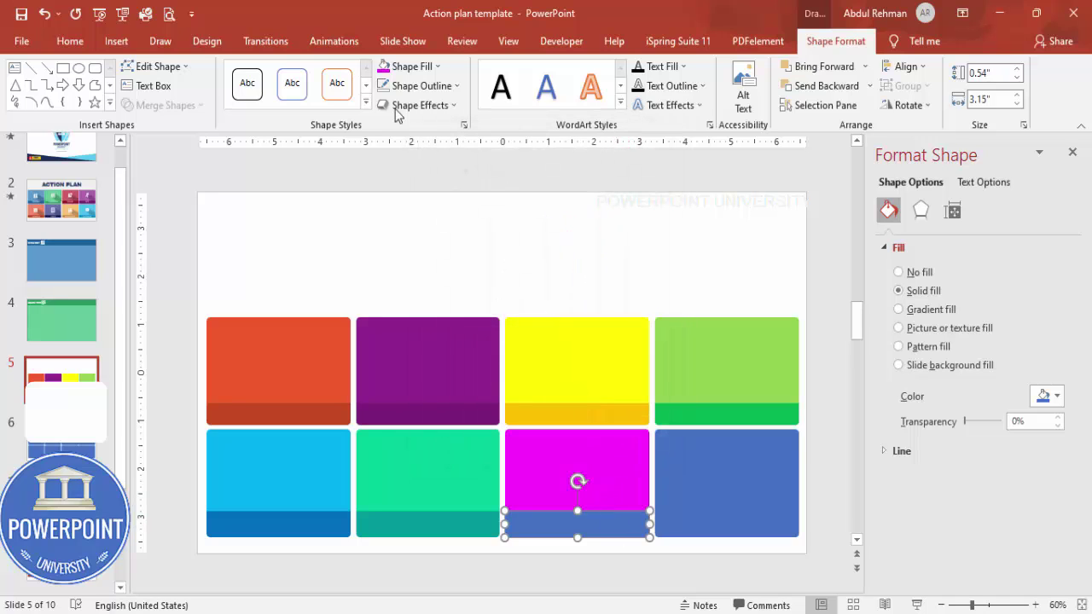
pyautogui.click(408, 65)
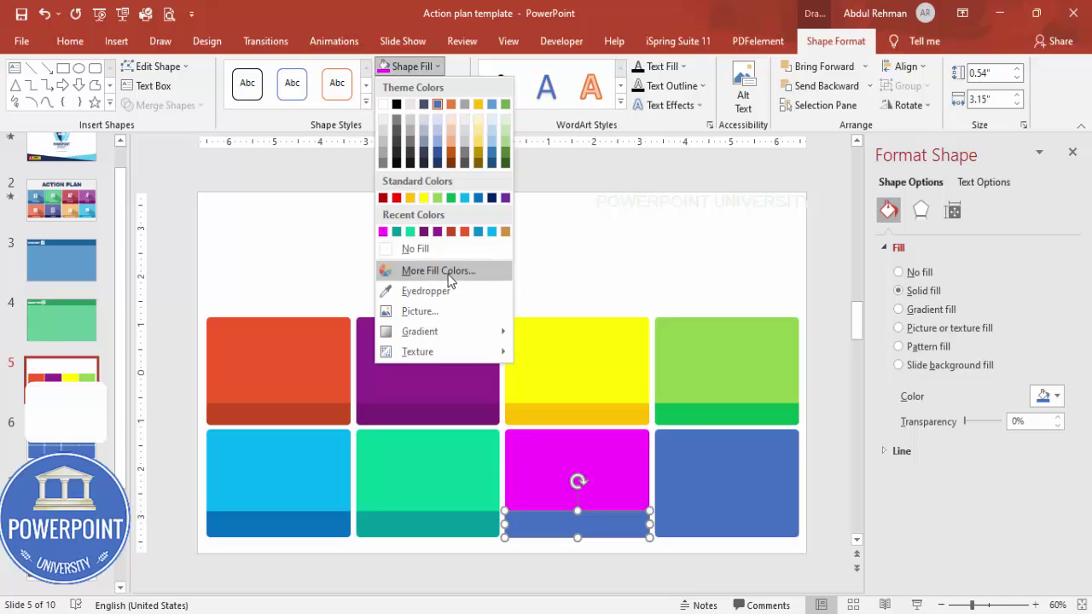
pyautogui.click(445, 274)
pyautogui.click(449, 170)
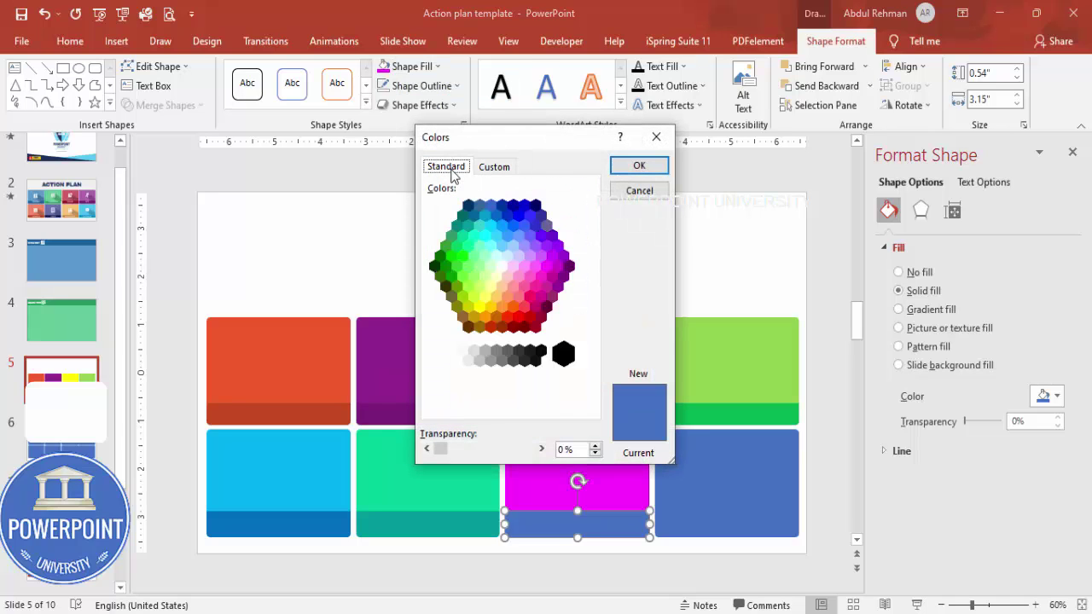
pyautogui.click(545, 286)
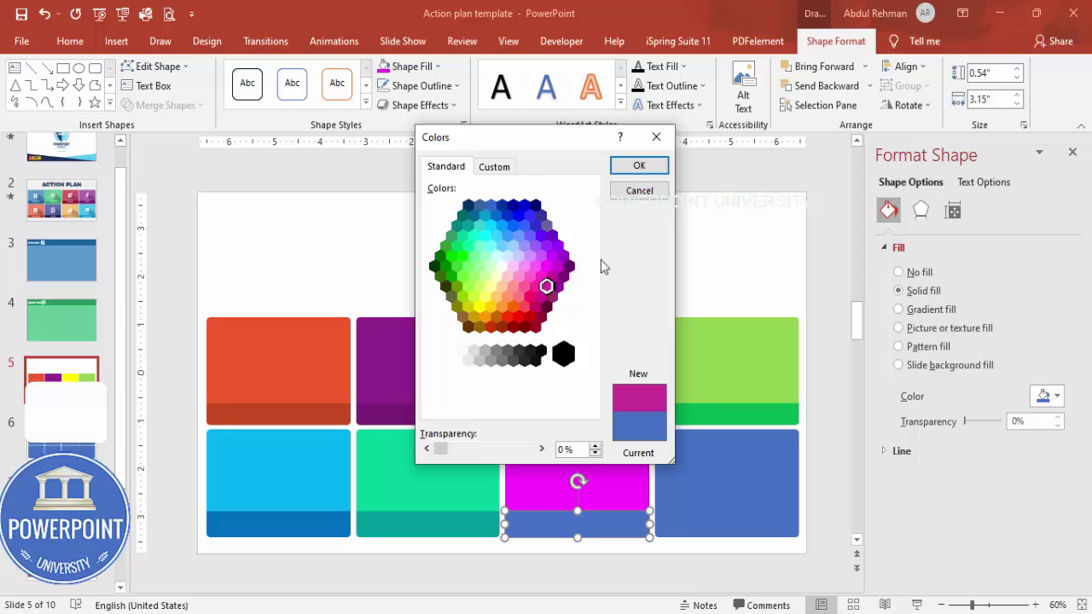
pyautogui.click(637, 165)
# - Fill the bottom-right tile lavender from the standard colour palette
pyautogui.click(730, 462)
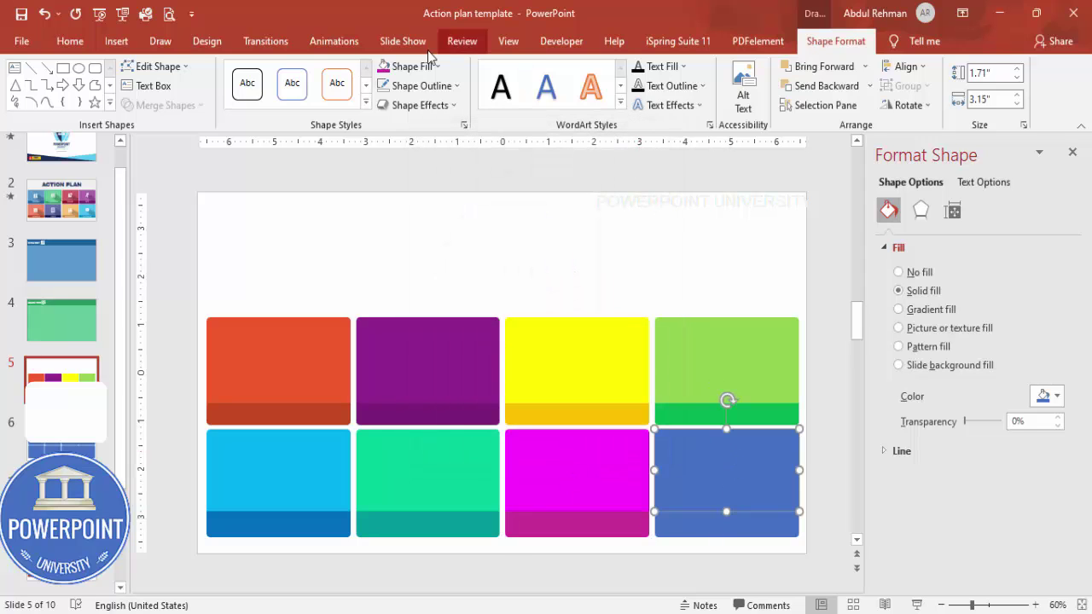
pyautogui.click(408, 66)
pyautogui.click(458, 271)
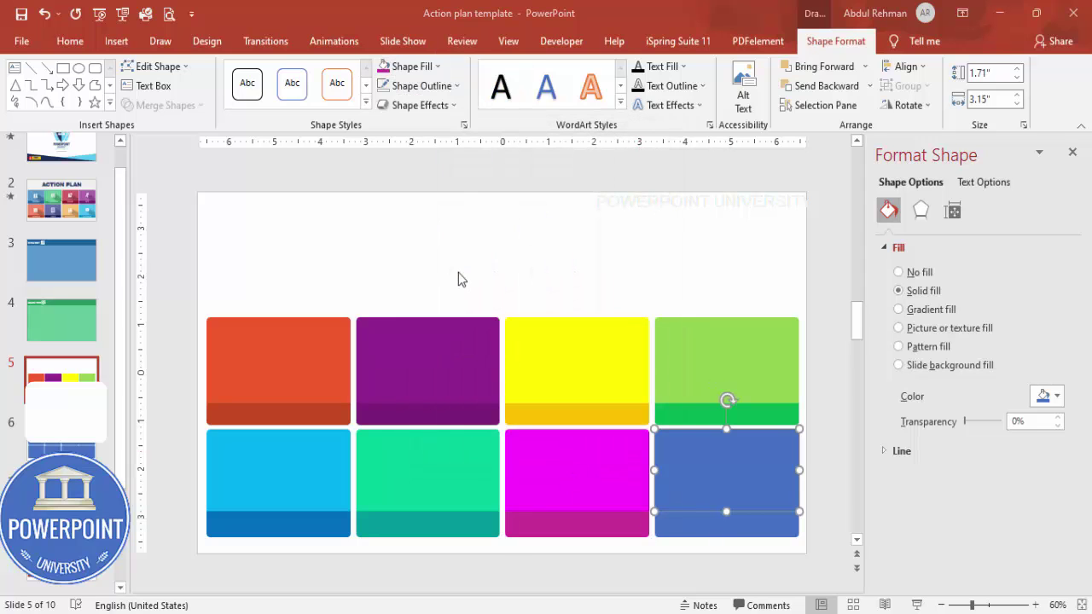
pyautogui.click(435, 171)
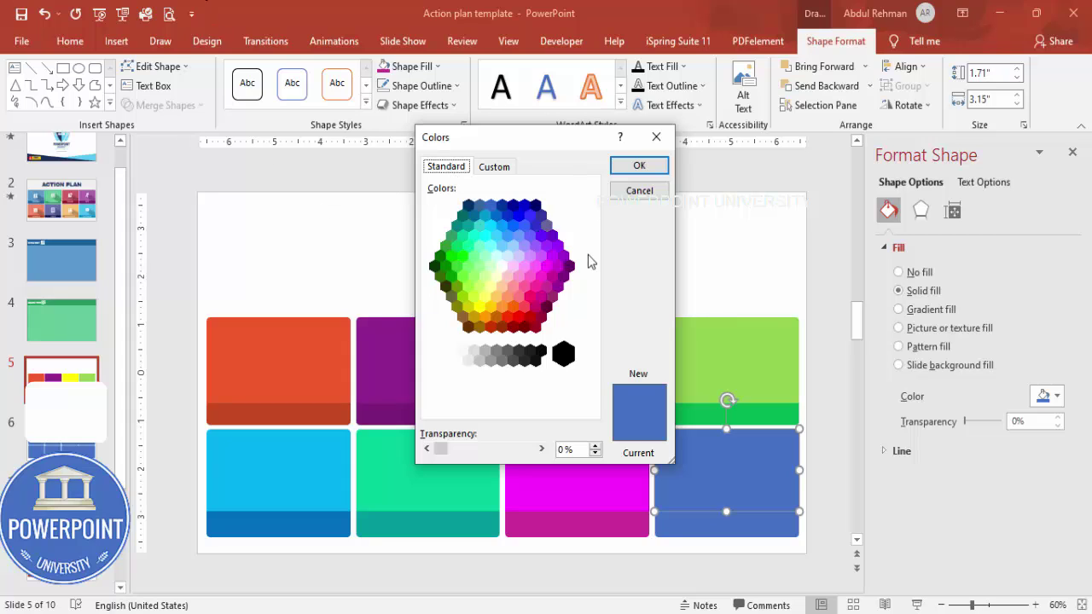
pyautogui.click(518, 276)
pyautogui.click(524, 247)
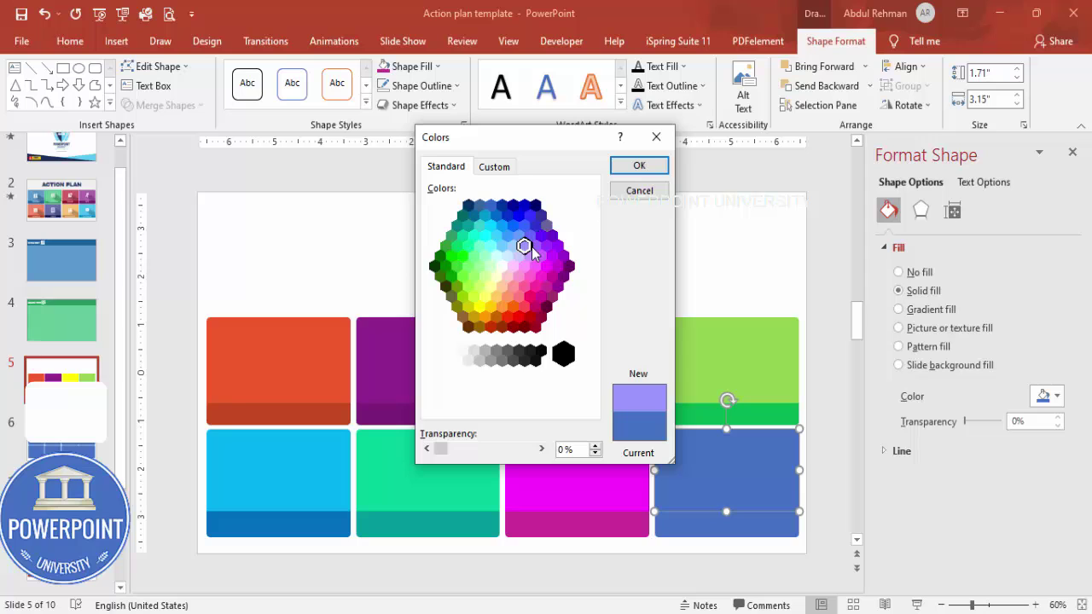
pyautogui.click(646, 167)
# - Give the bottom-right tile's strip a blue fill
pyautogui.click(735, 524)
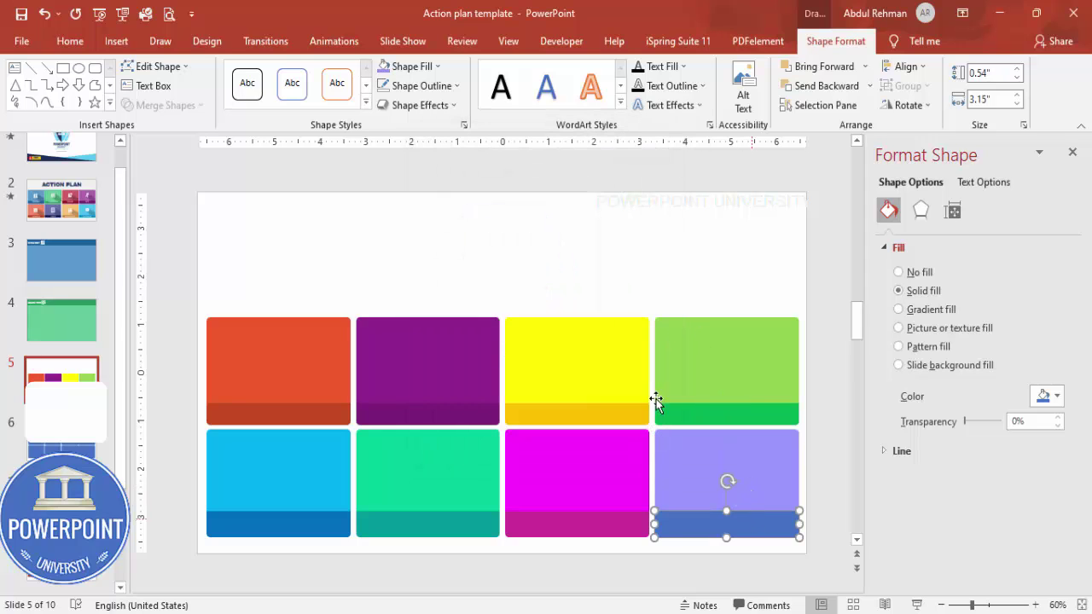
pyautogui.click(412, 66)
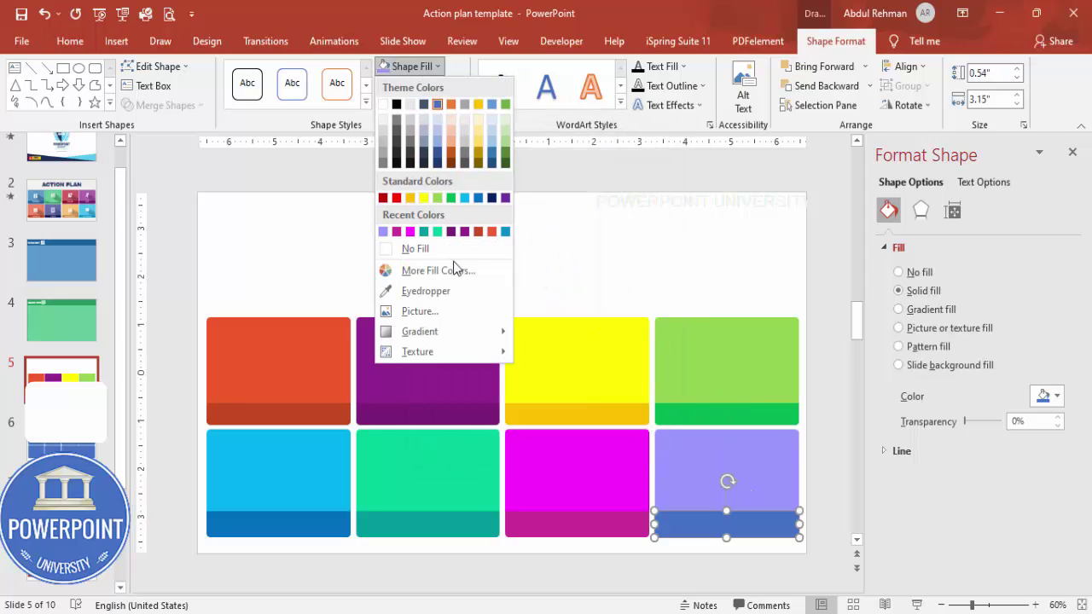
pyautogui.press('Escape')
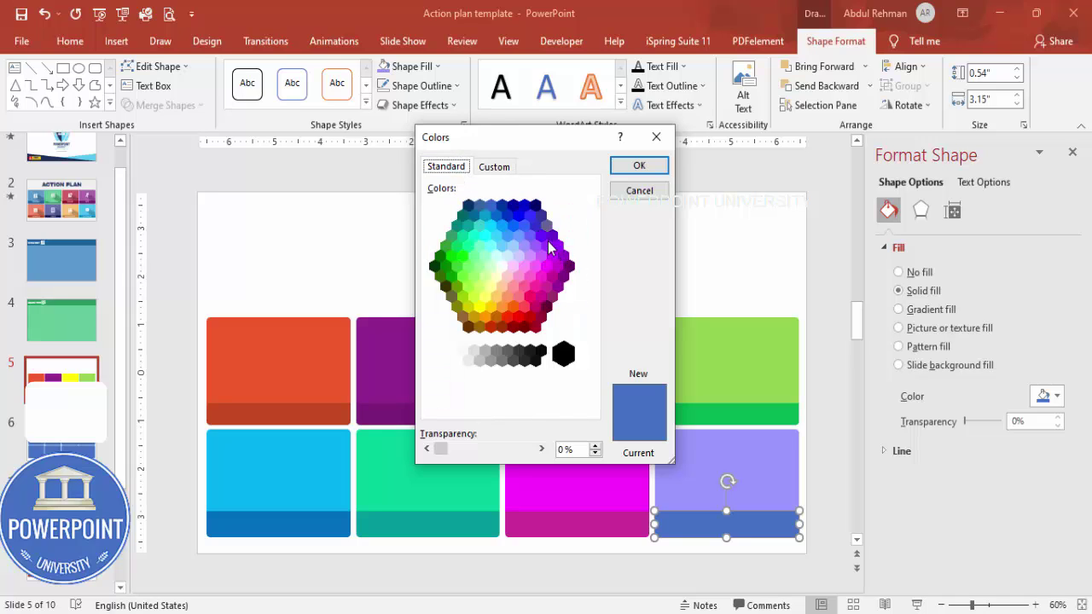
pyautogui.click(546, 247)
pyautogui.click(529, 234)
pyautogui.click(528, 226)
pyautogui.click(639, 165)
pyautogui.click(609, 260)
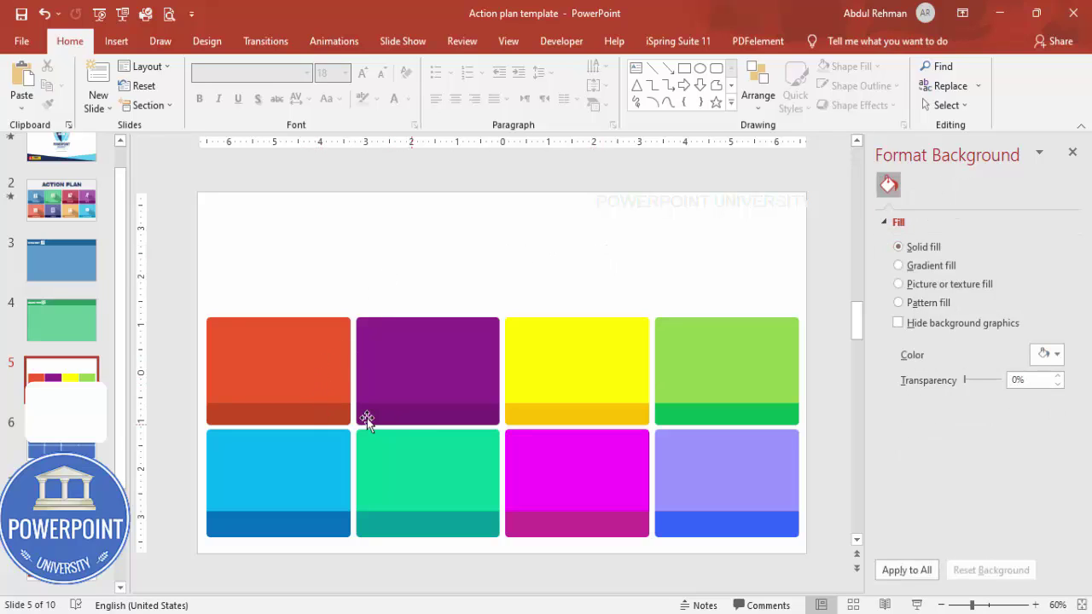
# - Add a text box reading 'TITLE HERE' on the orange-red tile's strip
pyautogui.click(116, 41)
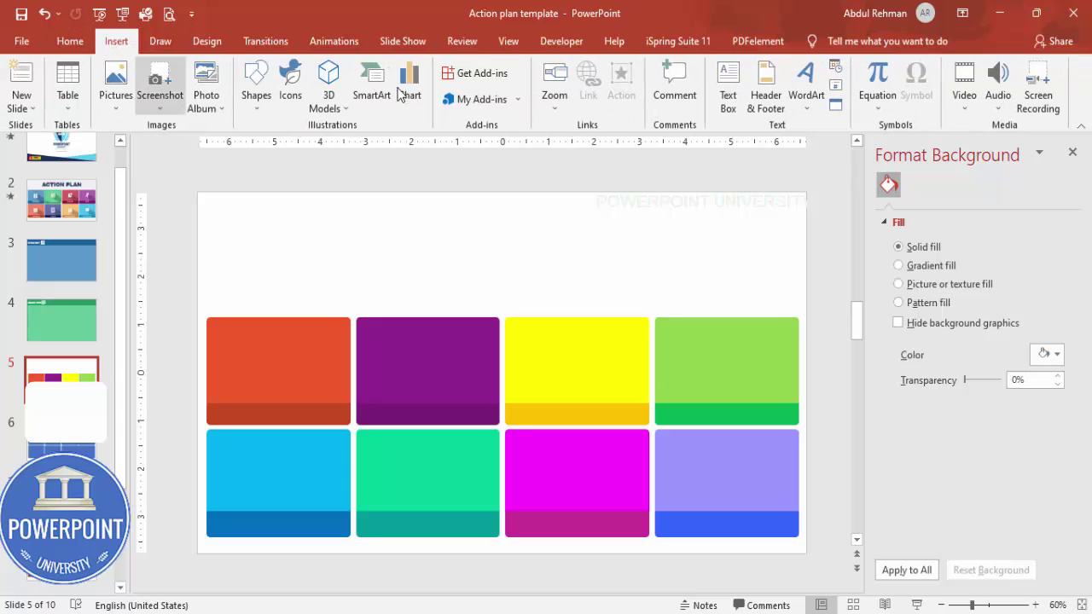
pyautogui.click(727, 86)
pyautogui.moveTo(248, 403); pyautogui.dragTo(355, 438)
pyautogui.moveTo(321, 403); pyautogui.dragTo(296, 402)
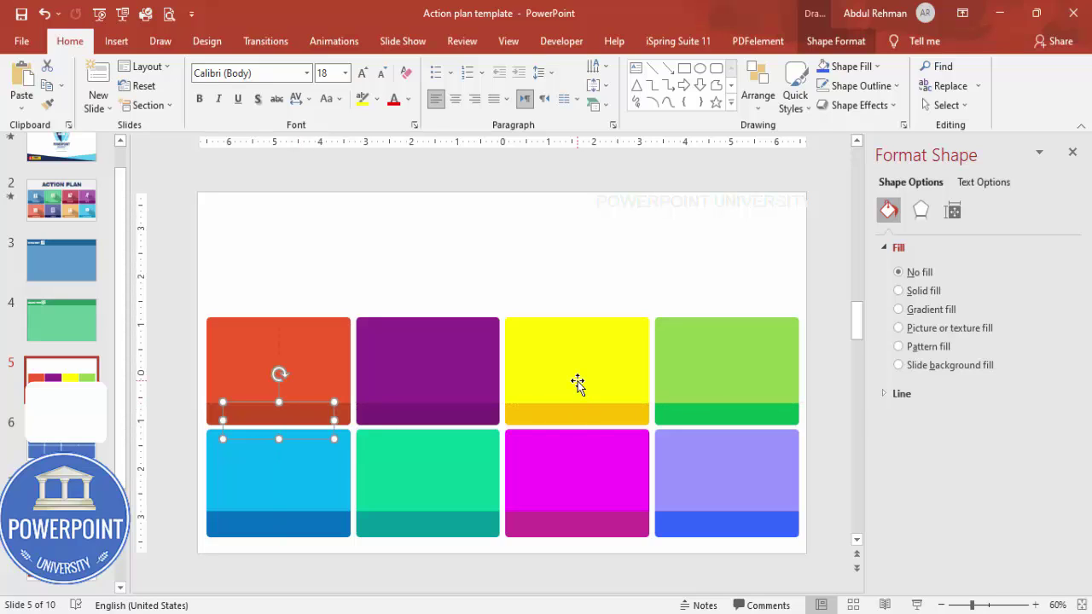
pyautogui.write('TITLE HERE')
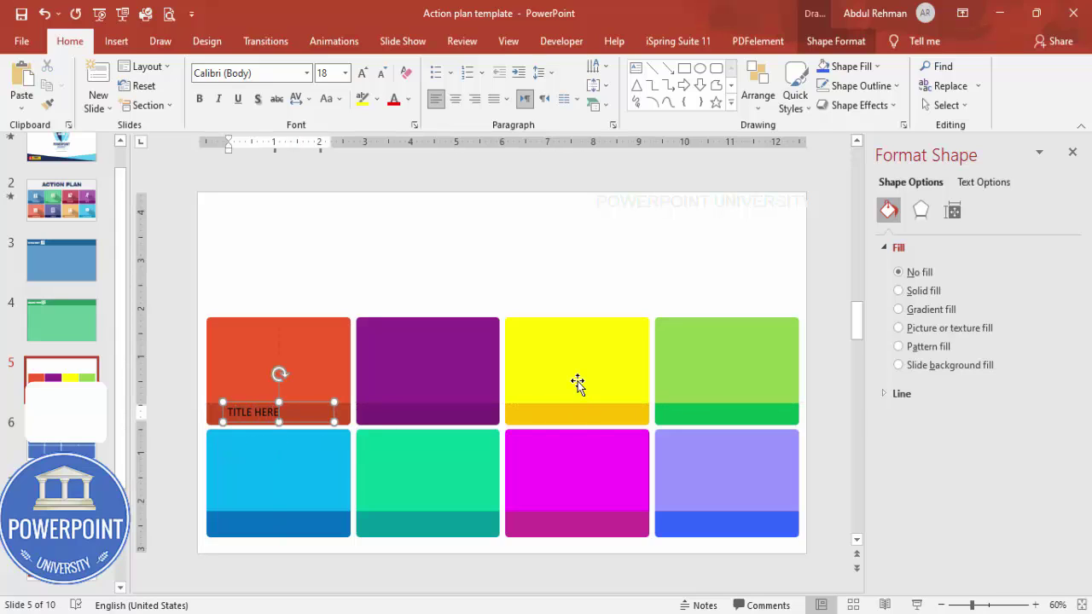
# - Make the title centred, bold and 24 pt, positioned within the strip
pyautogui.click(312, 402)
pyautogui.click(455, 100)
pyautogui.click(201, 100)
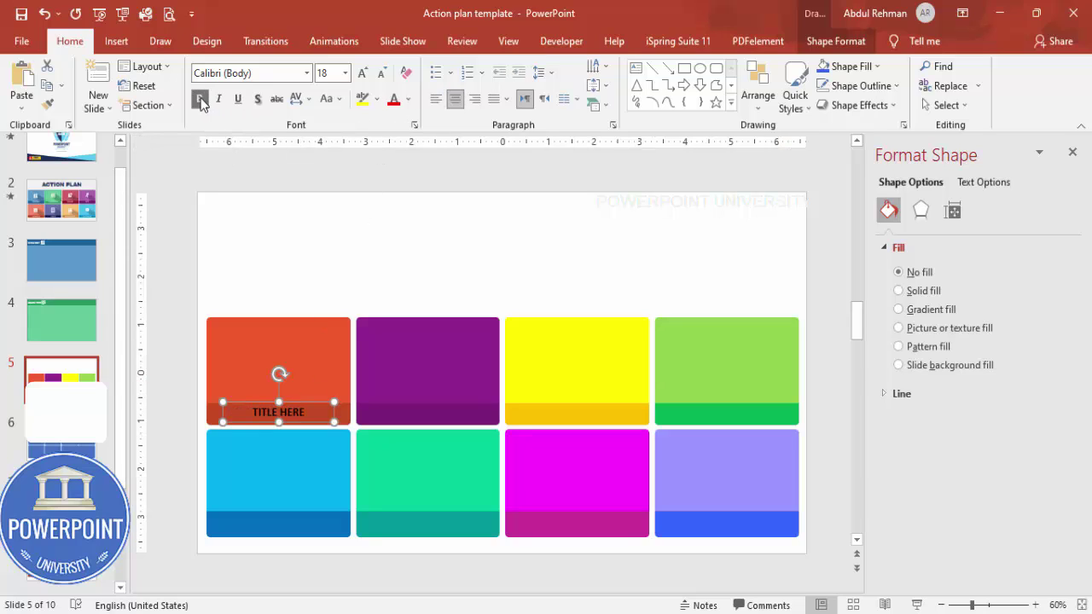
pyautogui.click(362, 72)
pyautogui.click(362, 72)
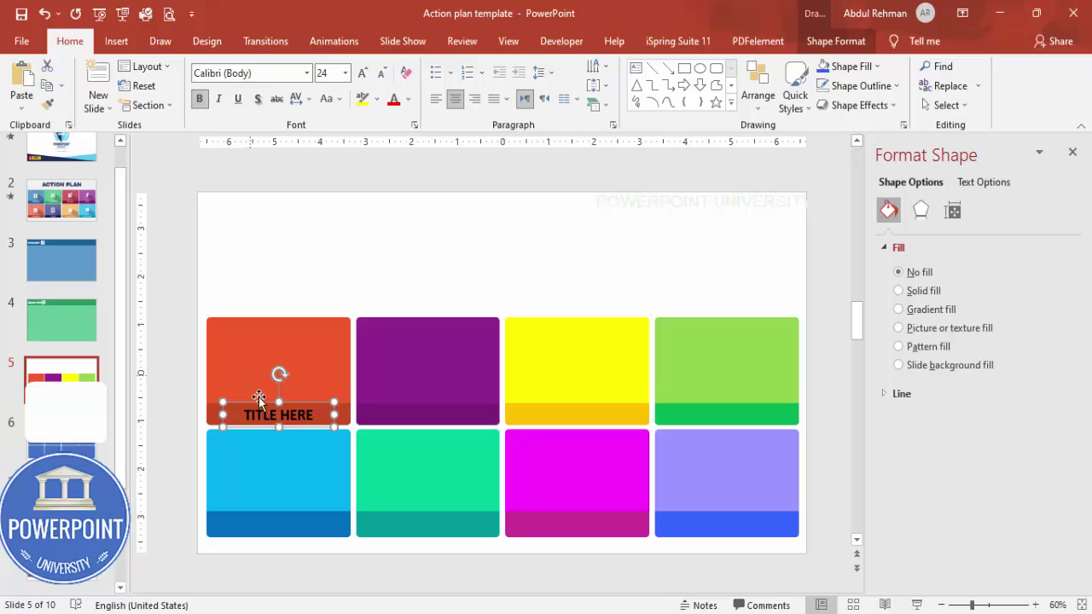
pyautogui.moveTo(322, 404); pyautogui.dragTo(466, 399)
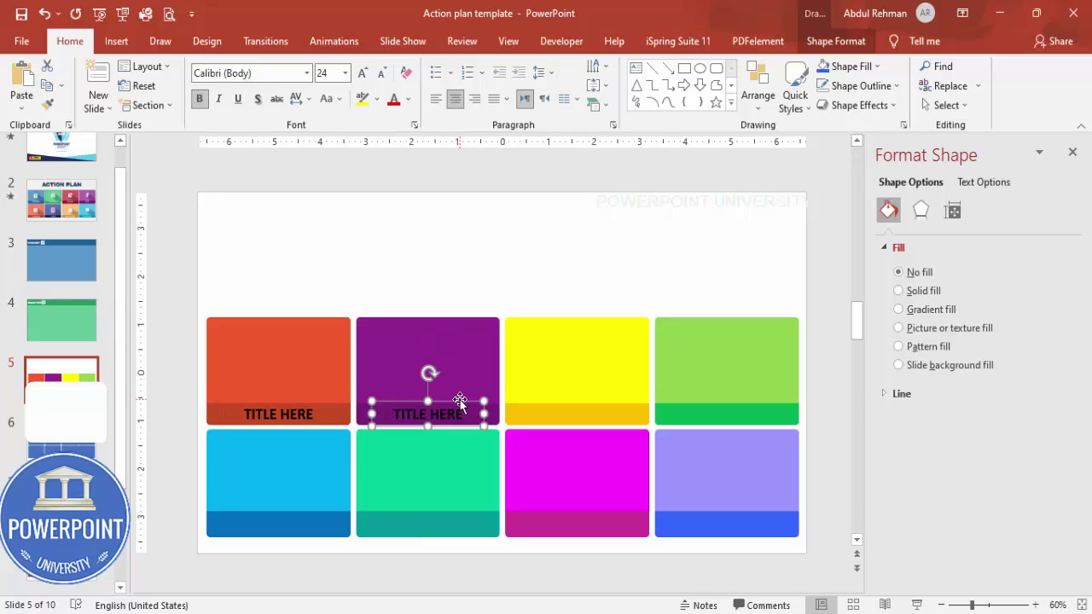
# - Copy the titles onto the yellow and green strips, then all four onto the bottom-row strips
pyautogui.keyDown('shift'); pyautogui.click(306, 410); pyautogui.keyUp('shift')
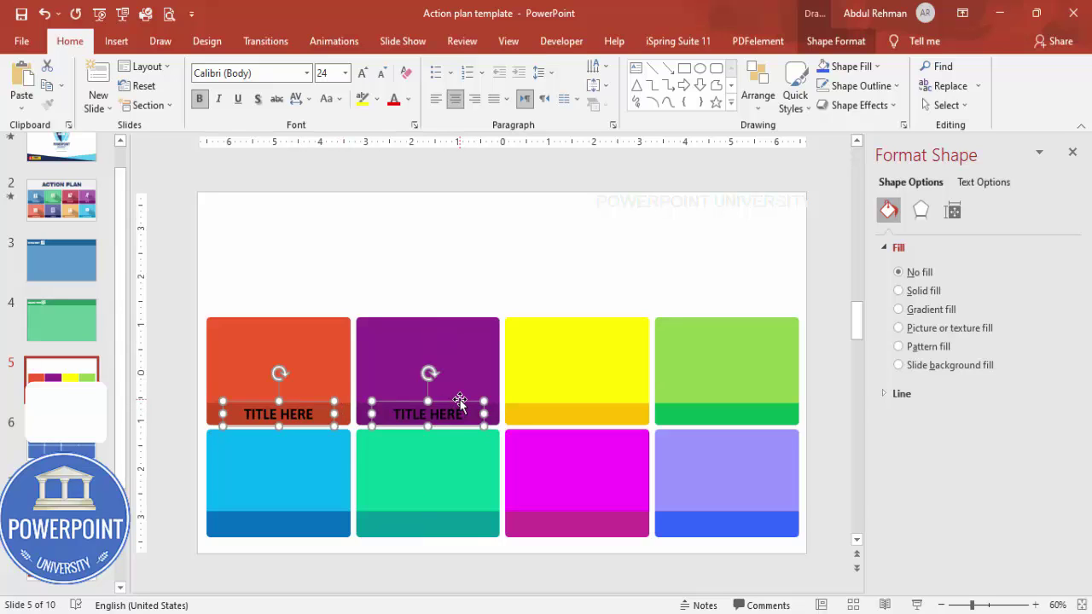
pyautogui.moveTo(460, 402); pyautogui.dragTo(754, 413)
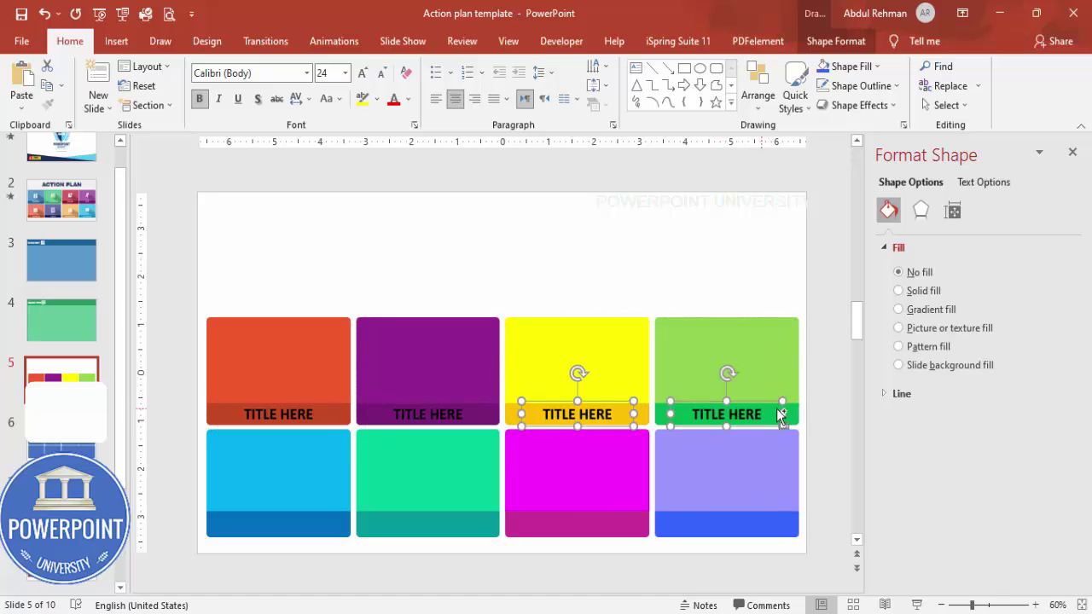
pyautogui.keyDown('shift'); pyautogui.click(437, 416); pyautogui.keyUp('shift')
pyautogui.keyDown('shift'); pyautogui.click(294, 417); pyautogui.keyUp('shift')
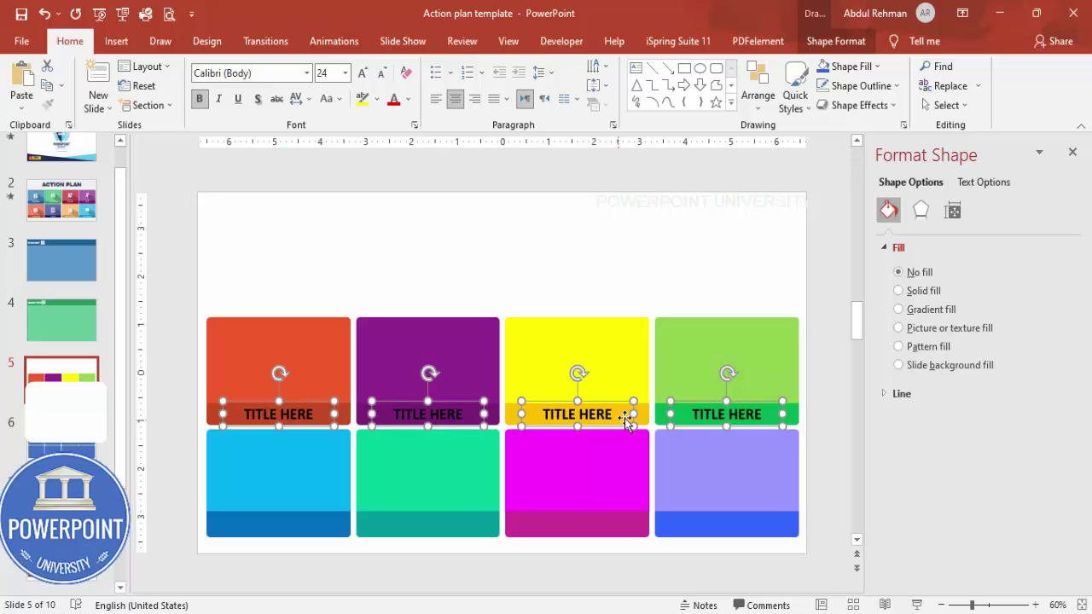
pyautogui.moveTo(608, 402); pyautogui.dragTo(616, 511)
# - Select the green, yellow, purple and orange tiles' title labels together
pyautogui.keyDown('shift'); pyautogui.click(739, 414); pyautogui.keyUp('shift')
pyautogui.keyDown('shift'); pyautogui.click(578, 414); pyautogui.keyUp('shift')
pyautogui.keyDown('shift'); pyautogui.click(428, 414); pyautogui.keyUp('shift')
pyautogui.keyDown('shift'); pyautogui.click(301, 420); pyautogui.keyUp('shift')
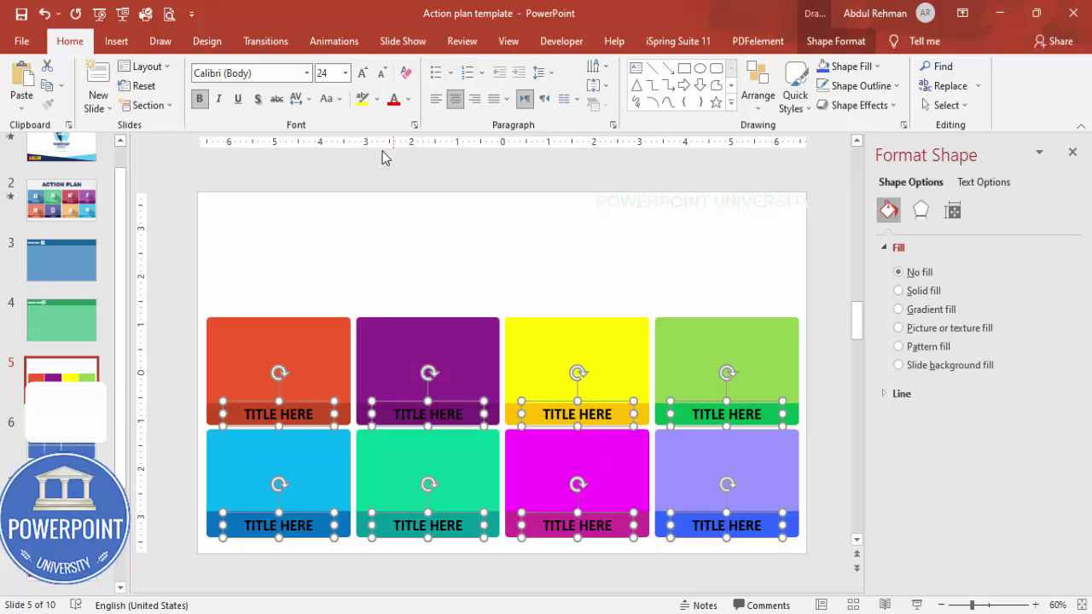